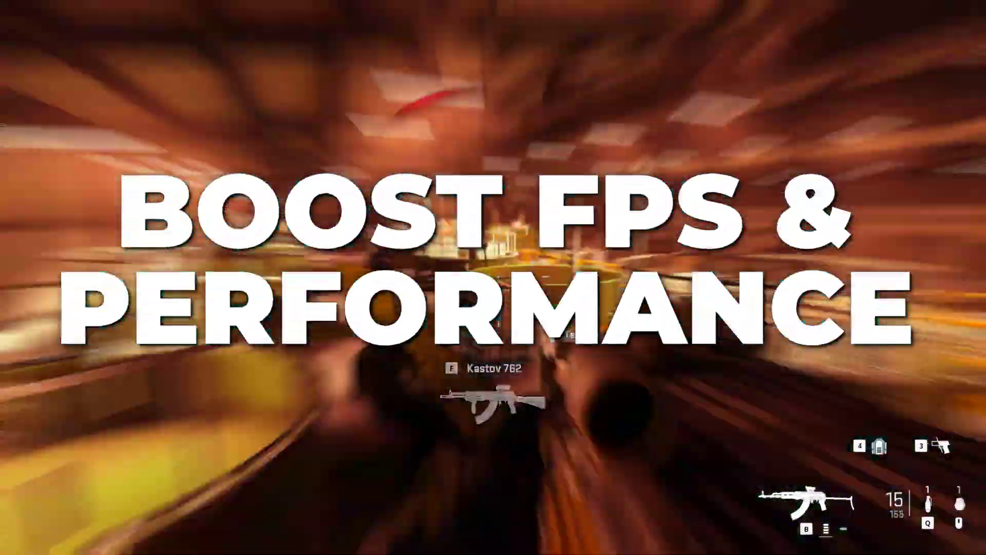
- Bring up the Display graphics settings (GTX 1080 Ti, 3840x2160) with Dynamic Resolution Off
key(r)
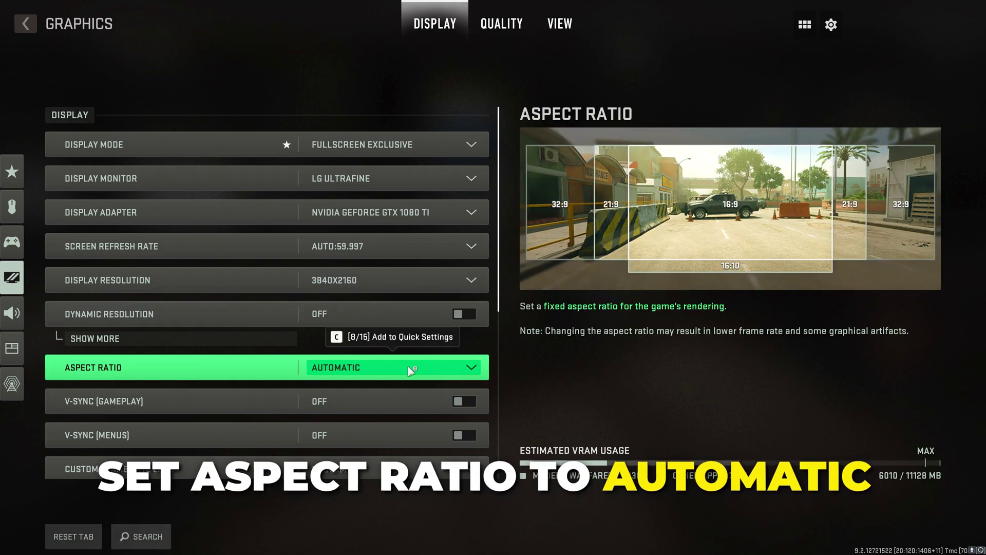
- Set custom frame rate limits of 300 in gameplay, 60 in menus and 30 out of focus
scroll(411, 370, down, 3)
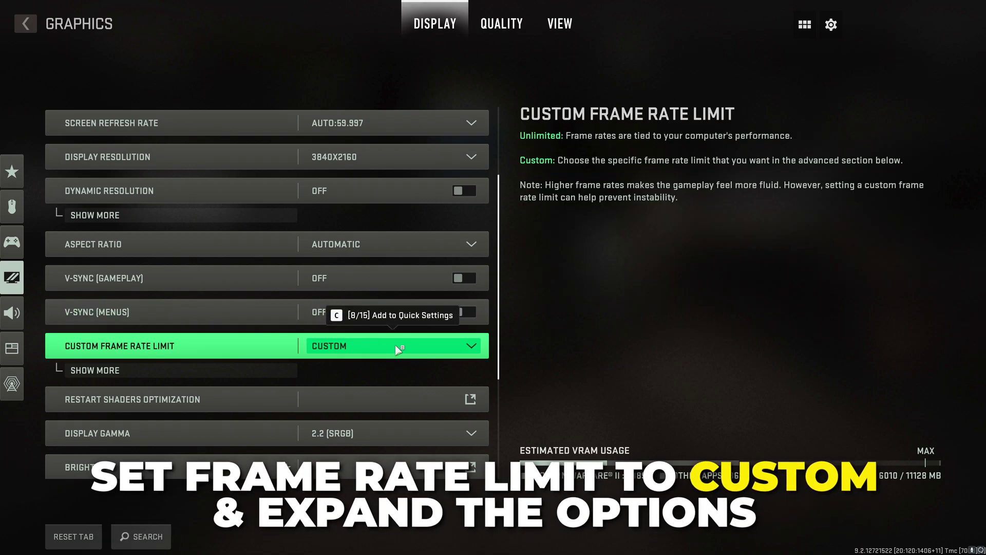
click(190, 370)
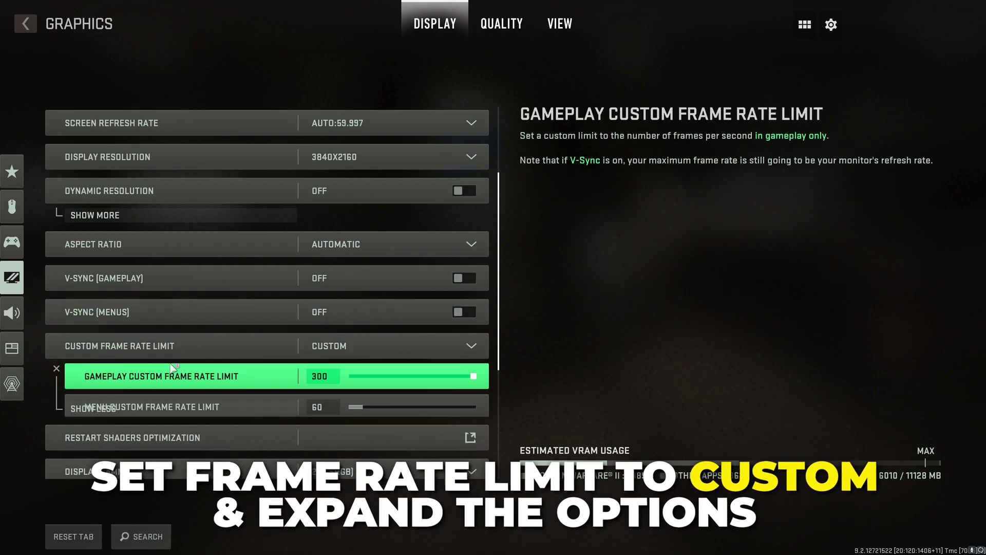
scroll(308, 308, down, 2)
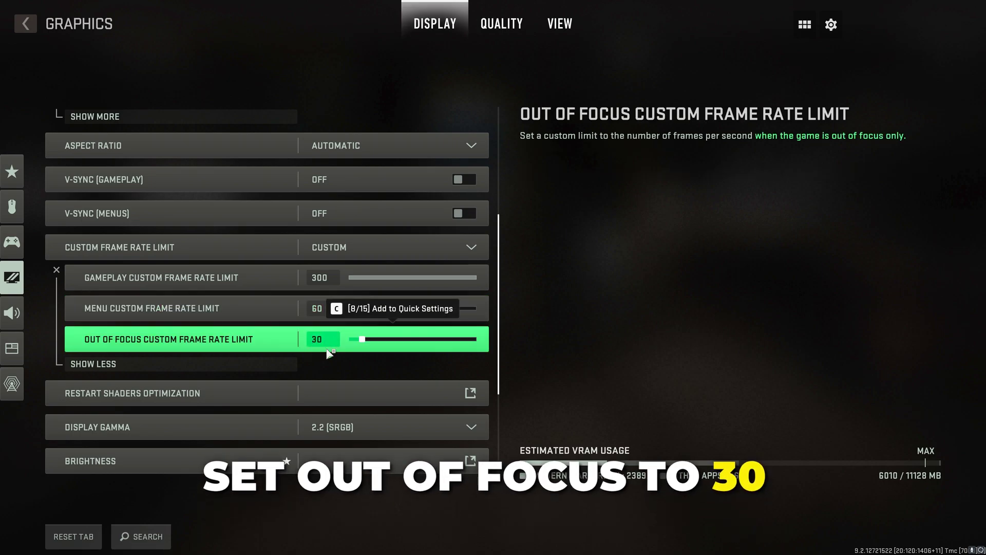
scroll(336, 334, down, 2)
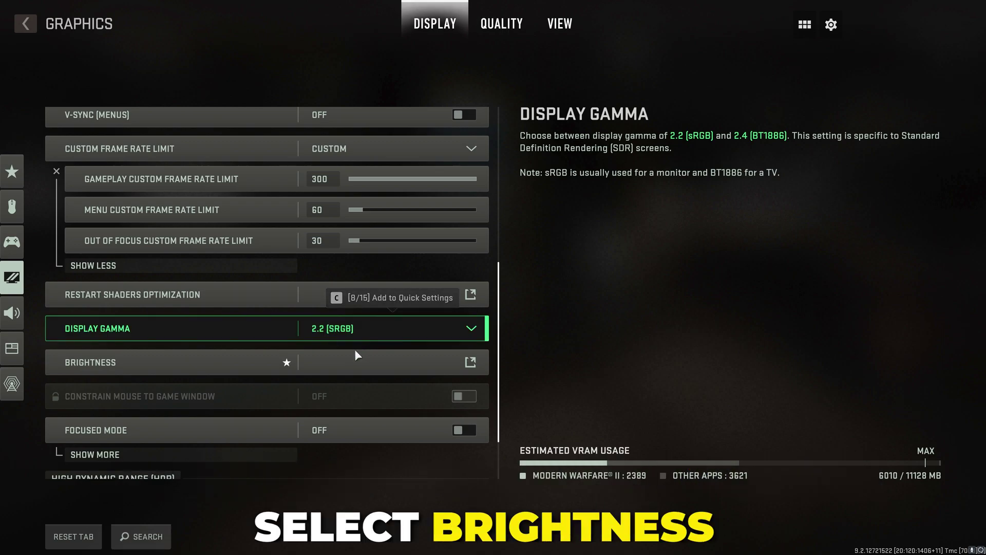
- Check brightness at gamma 2.2 (sRGB) and leave Focused Mode and HDR off
click(353, 363)
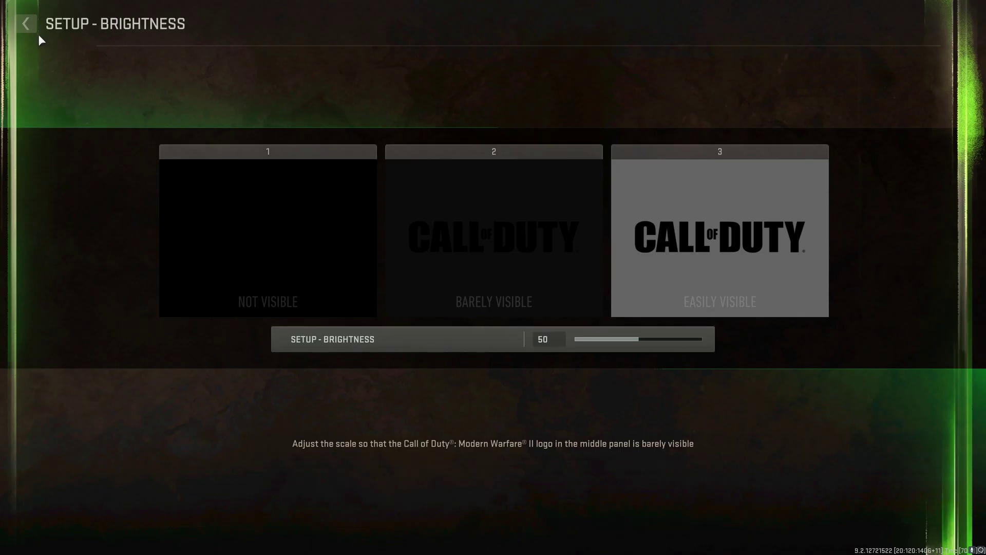
click(25, 23)
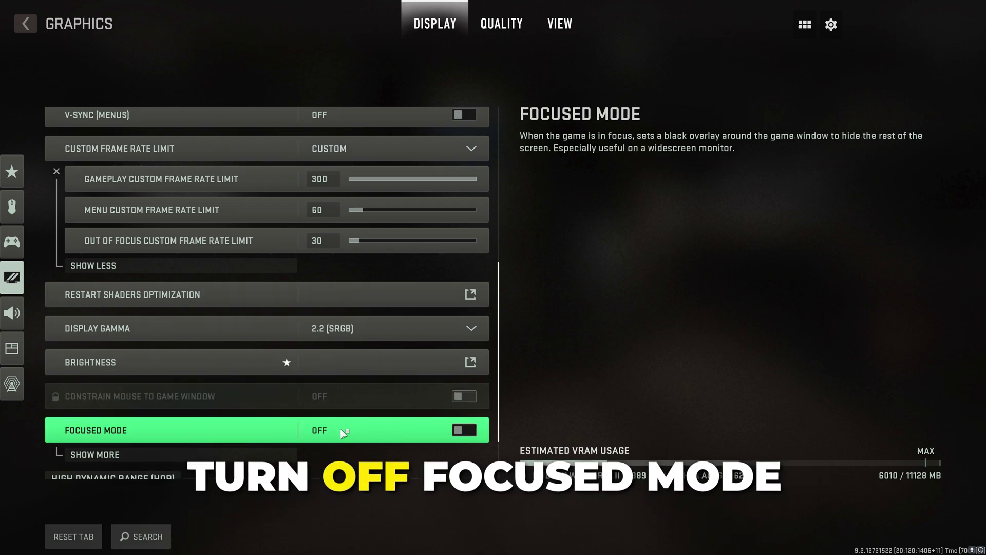
scroll(346, 430, down, 2)
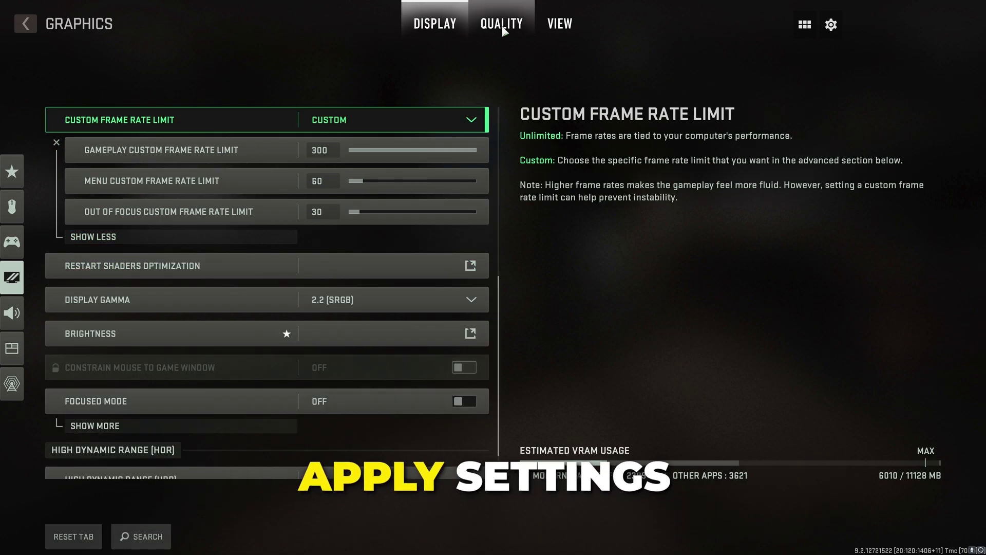
- On the Quality tab, set Video Memory Scale 85, Particle High, Shader Low, Terrain Memory Max, and streaming Off
click(502, 24)
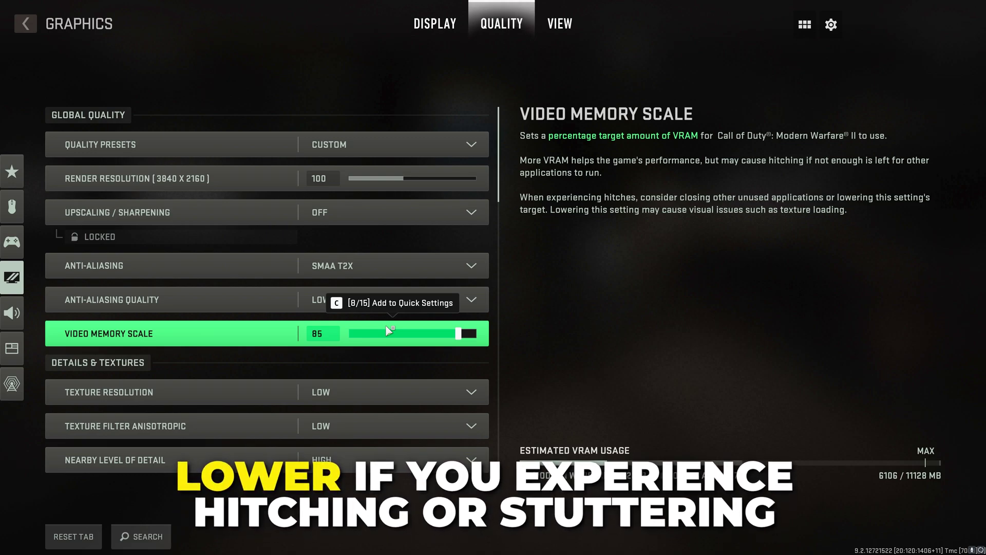
scroll(386, 324, down, 3)
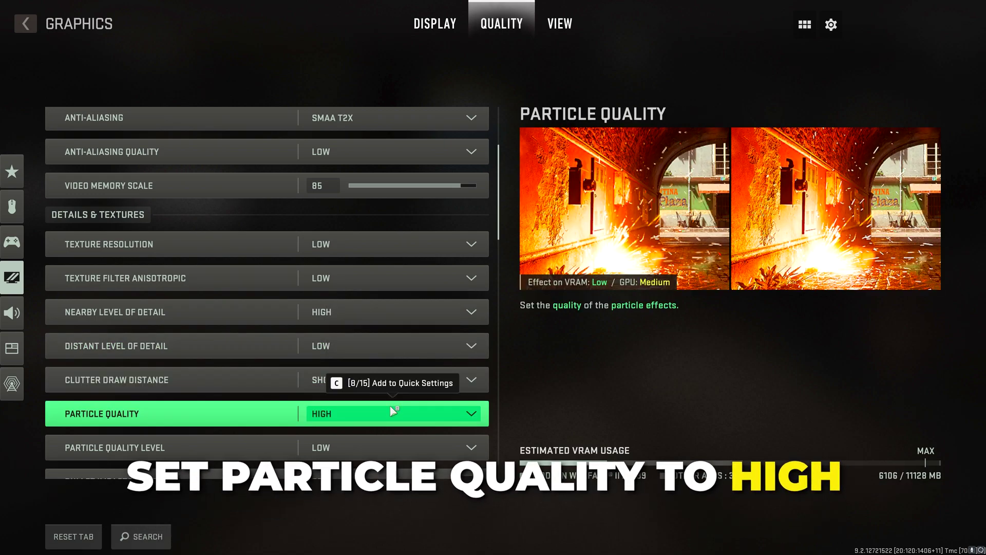
scroll(396, 426, down, 4)
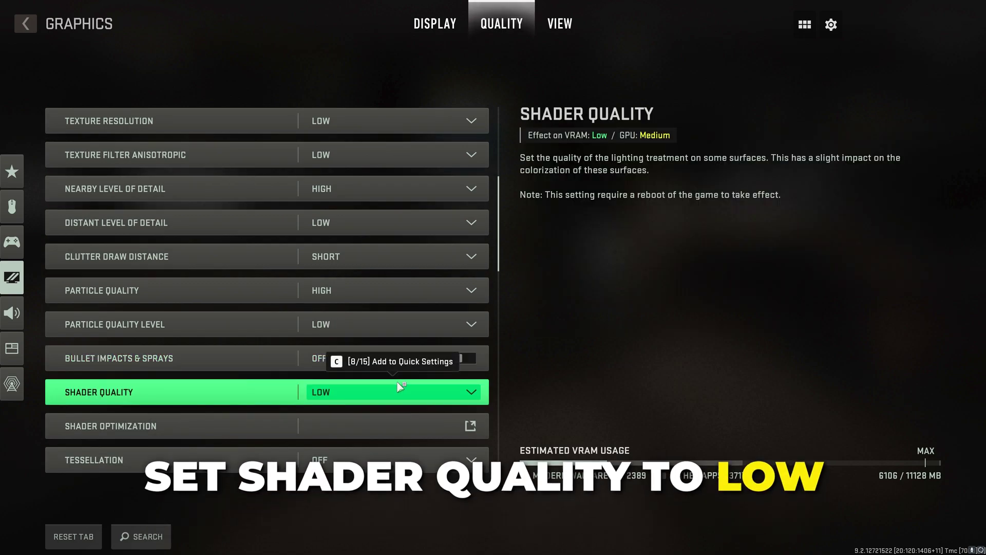
scroll(399, 386, down, 2)
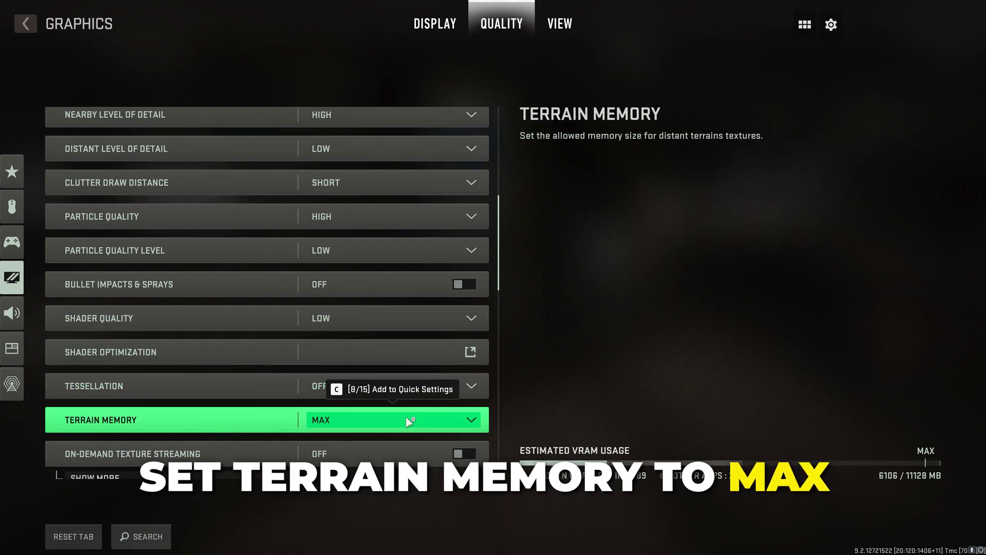
scroll(407, 416, down, 1)
scroll(406, 416, down, 1)
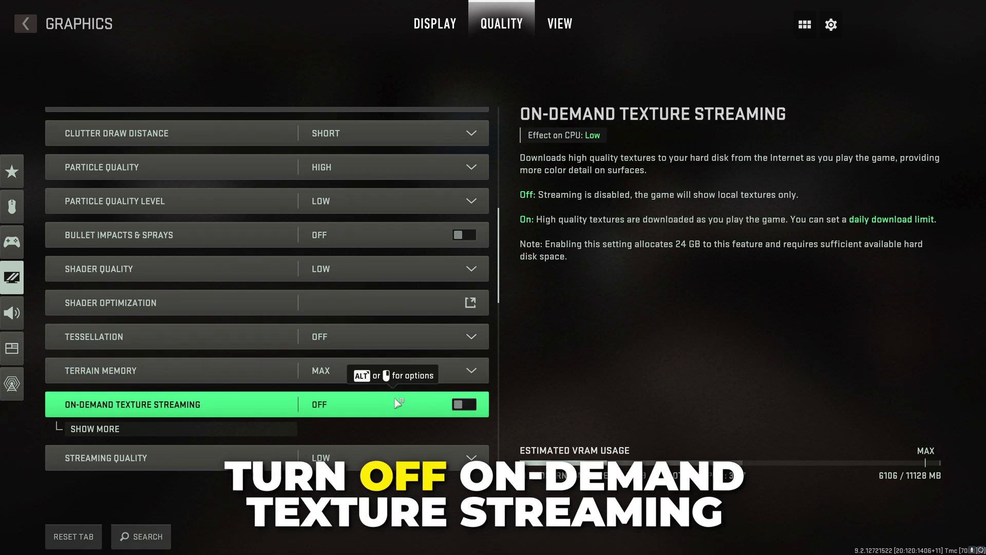
scroll(398, 402, down, 6)
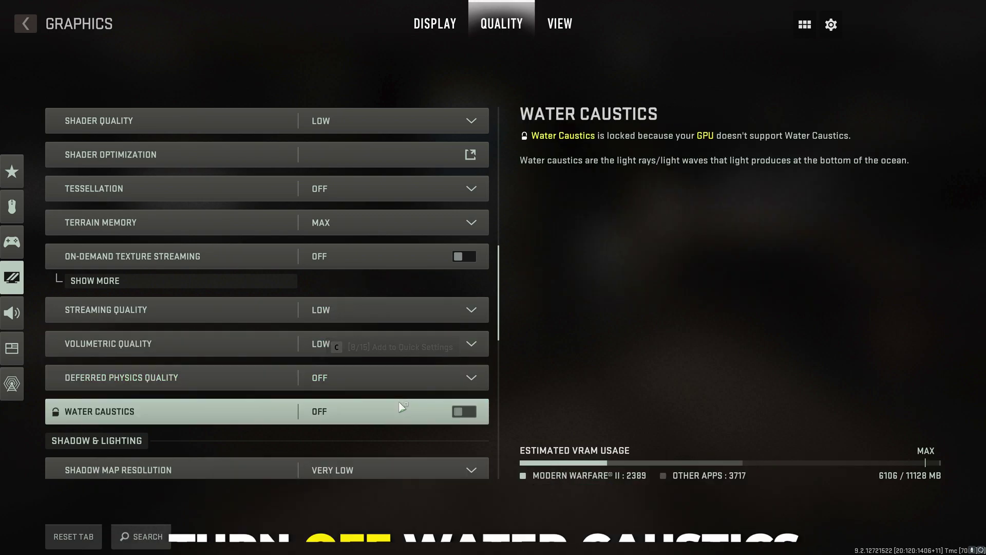
scroll(400, 409, down, 5)
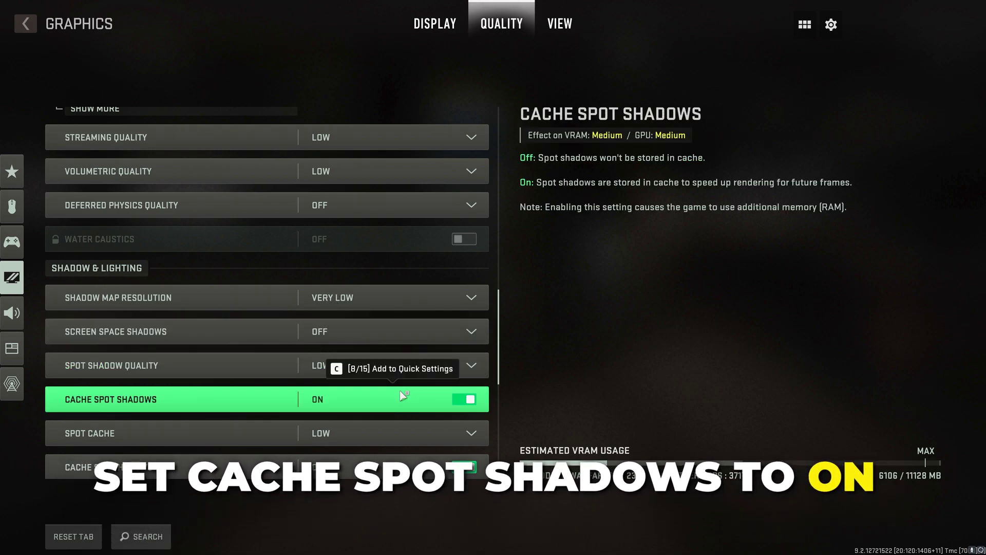
- Set Cache Spot Shadows On, Ambient Occlusion Off and Weather Grid Volumes Off under Shadow & Lighting
scroll(396, 411, down, 3)
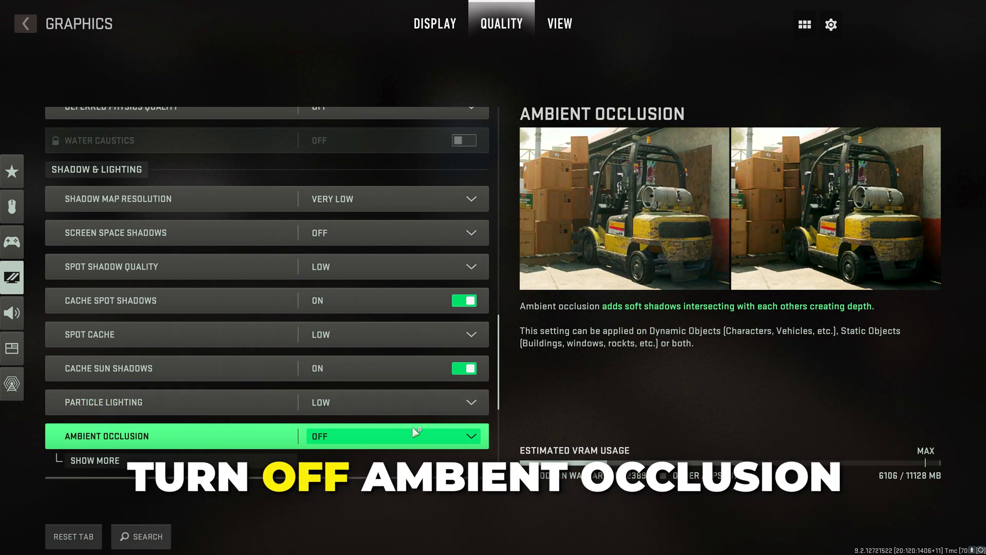
scroll(413, 411, down, 5)
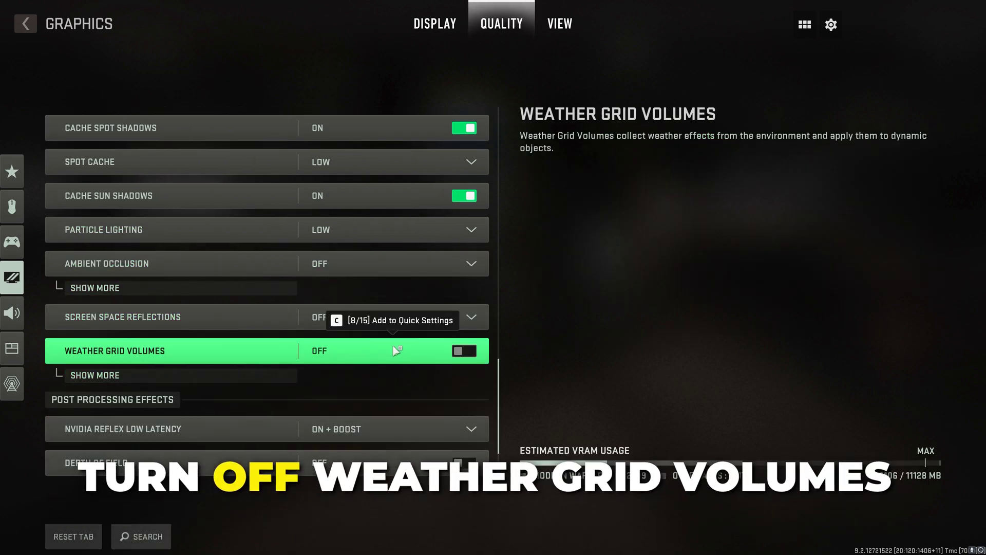
scroll(395, 351, down, 3)
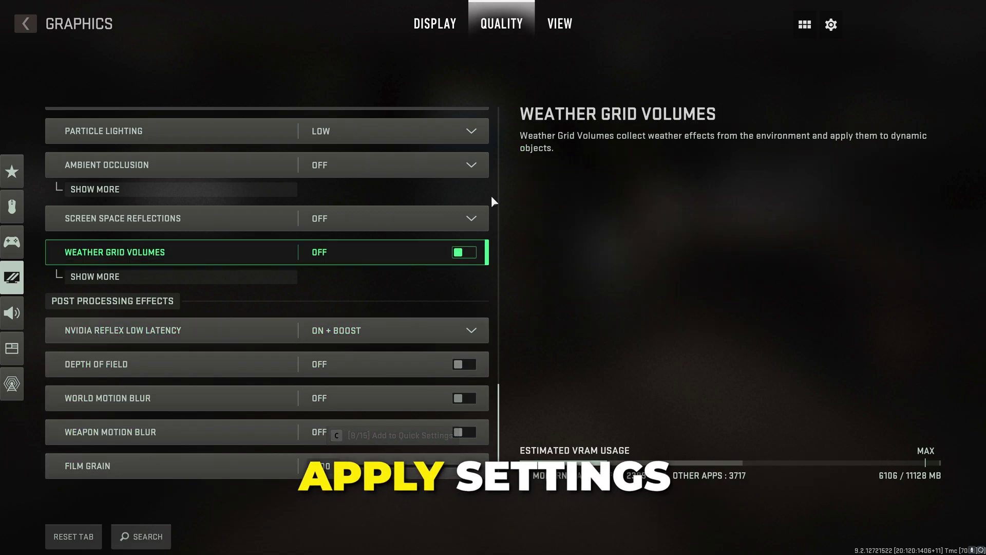
- On the View tab, set FOV 120, Wide weapon and vehicle FOV, and Least (50%) camera movement
click(555, 30)
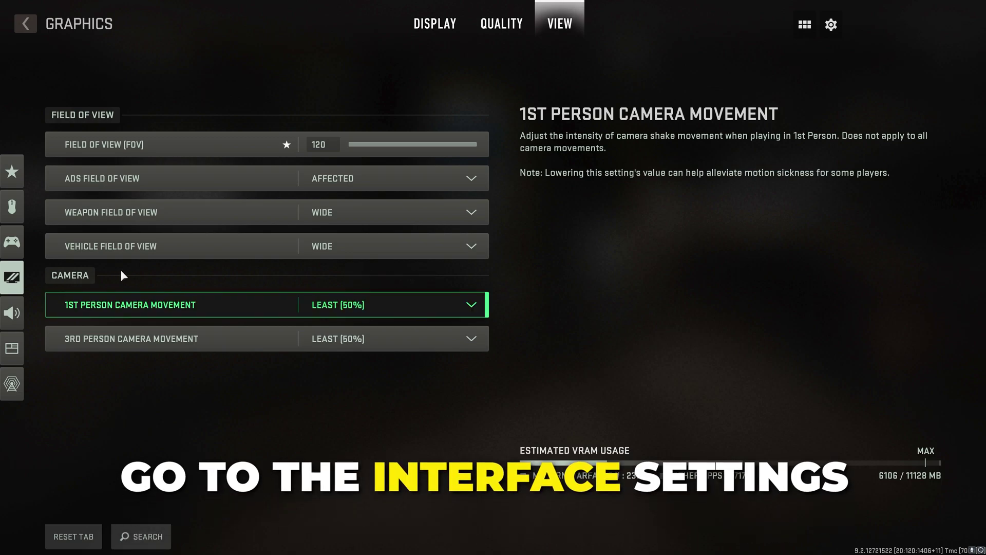
- Set the color filter to Filter 2 targeting Both, then go back to the Interface settings
click(28, 343)
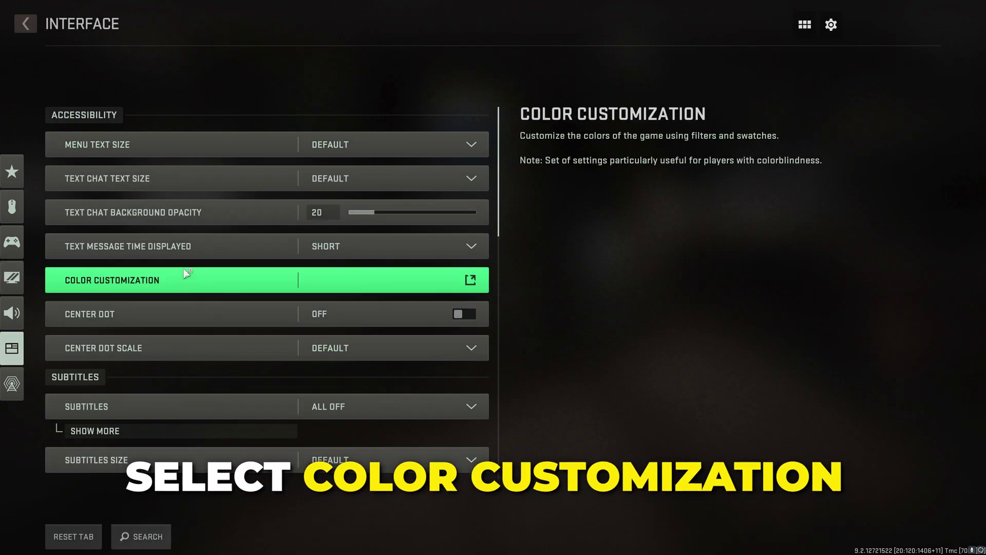
click(165, 279)
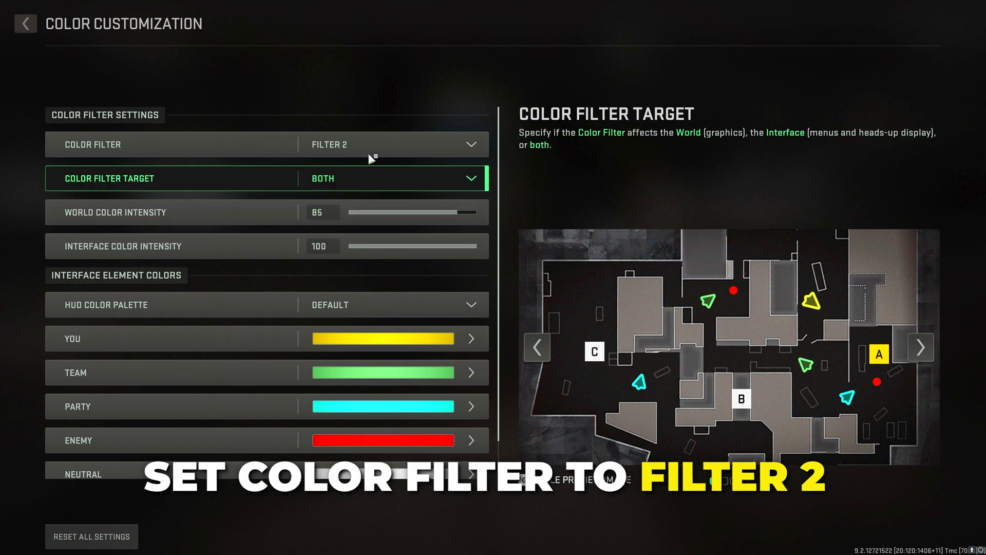
click(367, 149)
click(374, 145)
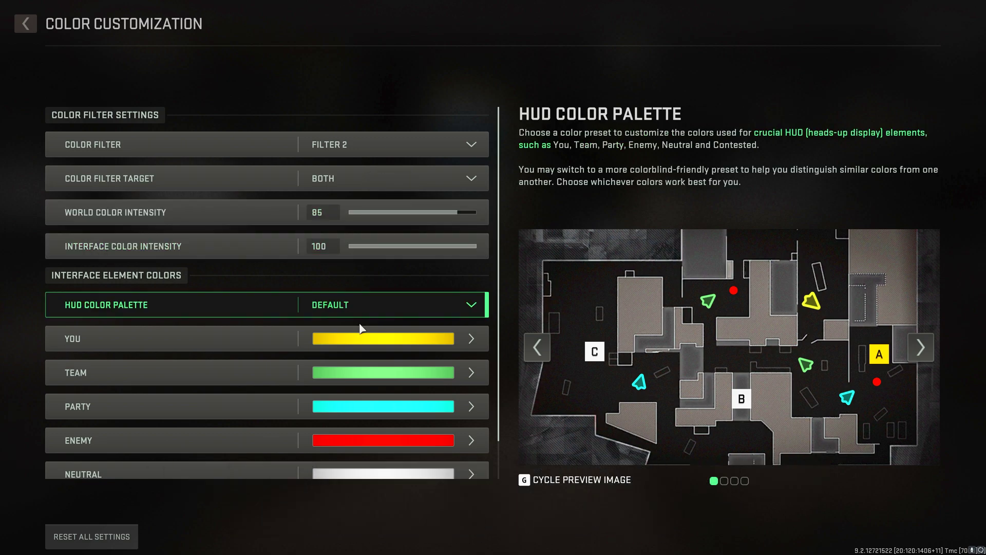
scroll(348, 360, down, 1)
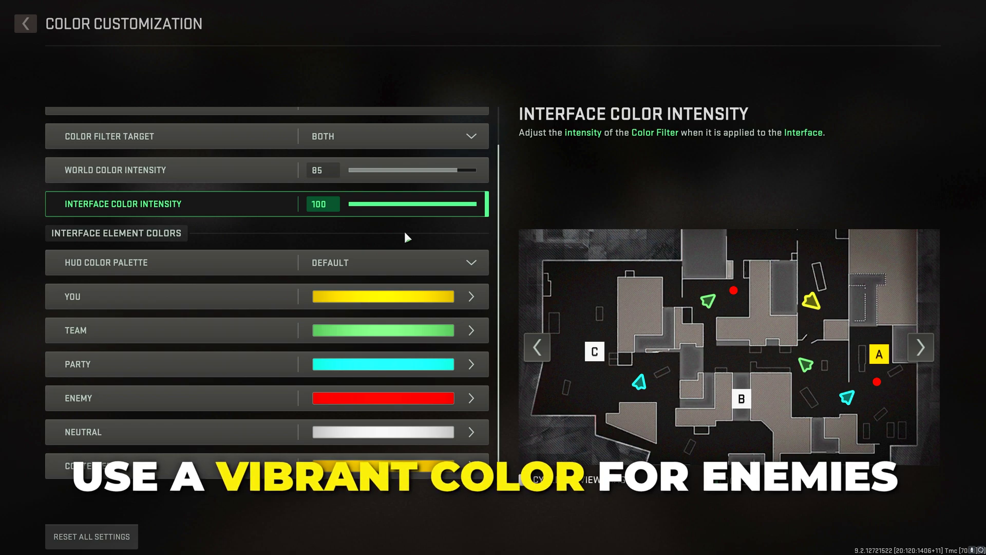
key(Escape)
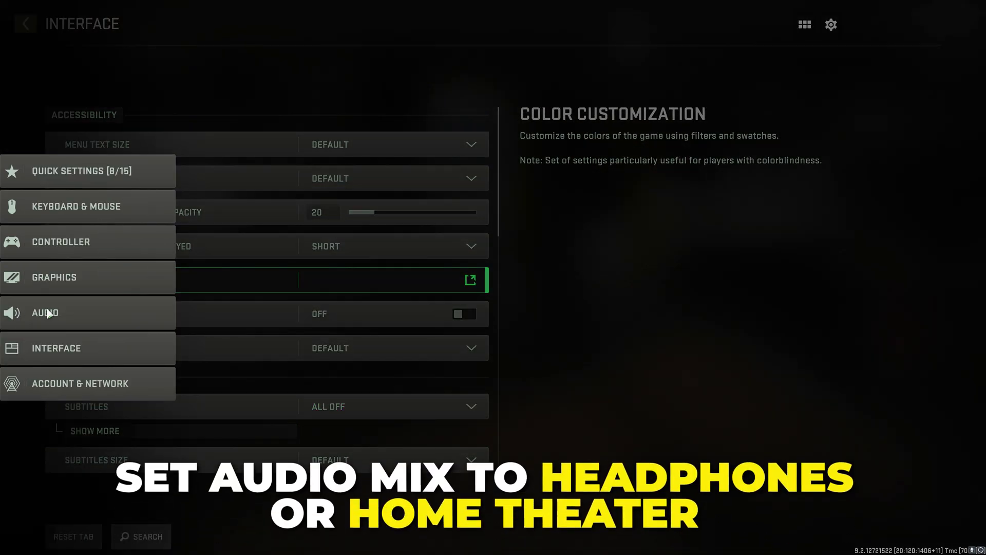
- In Audio settings, leave Mono Audio Off and turn Reduce Tinnitus Sound On
click(30, 311)
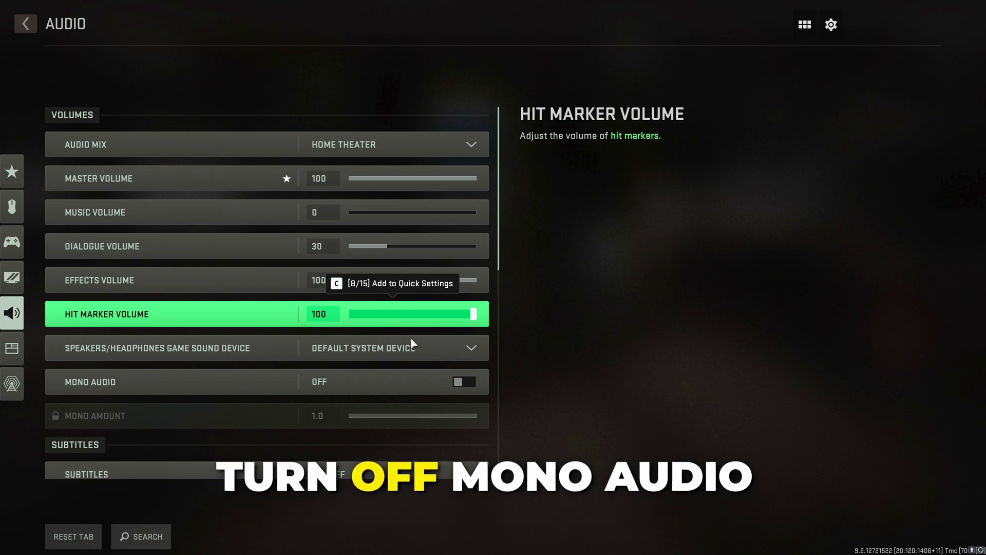
scroll(403, 377, down, 3)
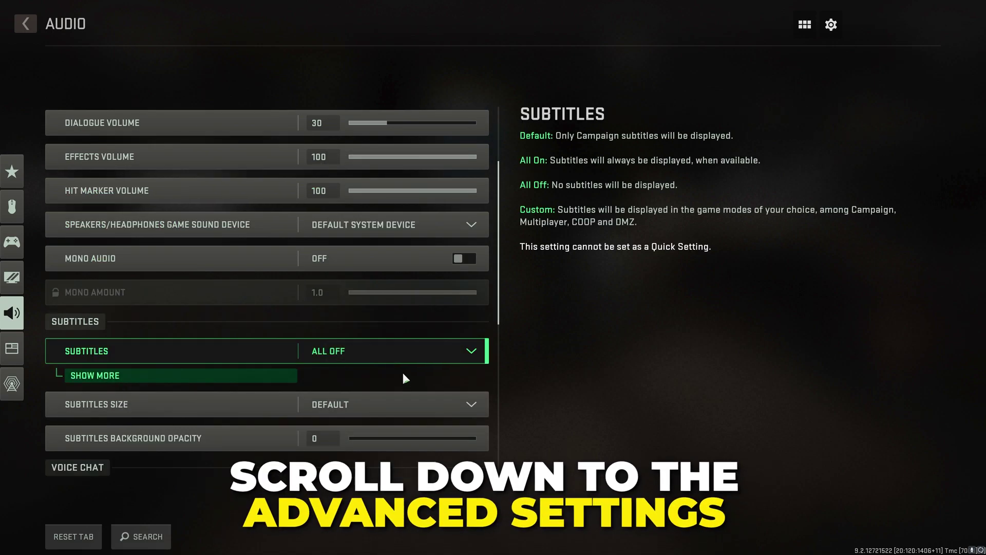
scroll(406, 378, down, 8)
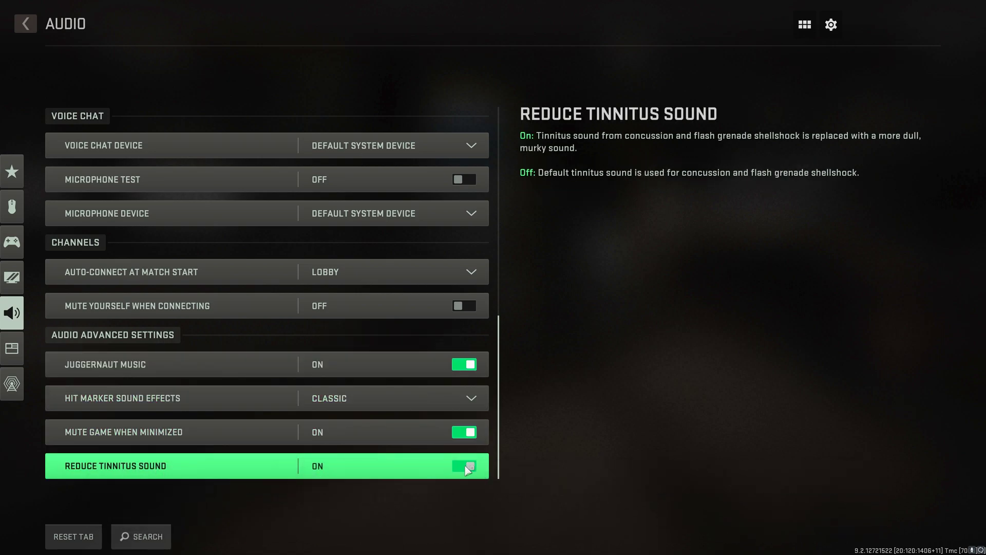
click(427, 453)
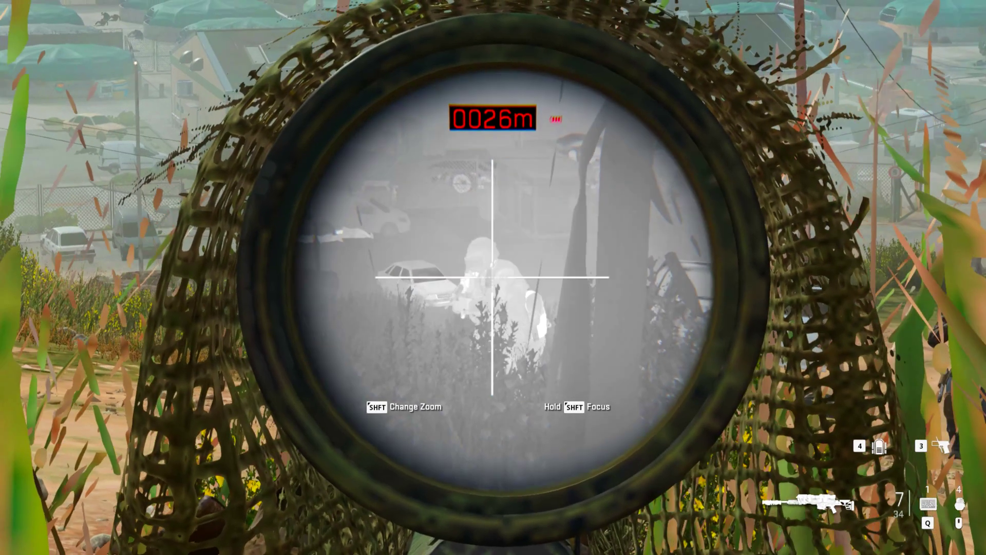
- Fire four Victus XMR sniper shots at distant and nearby enemies
click(493, 277)
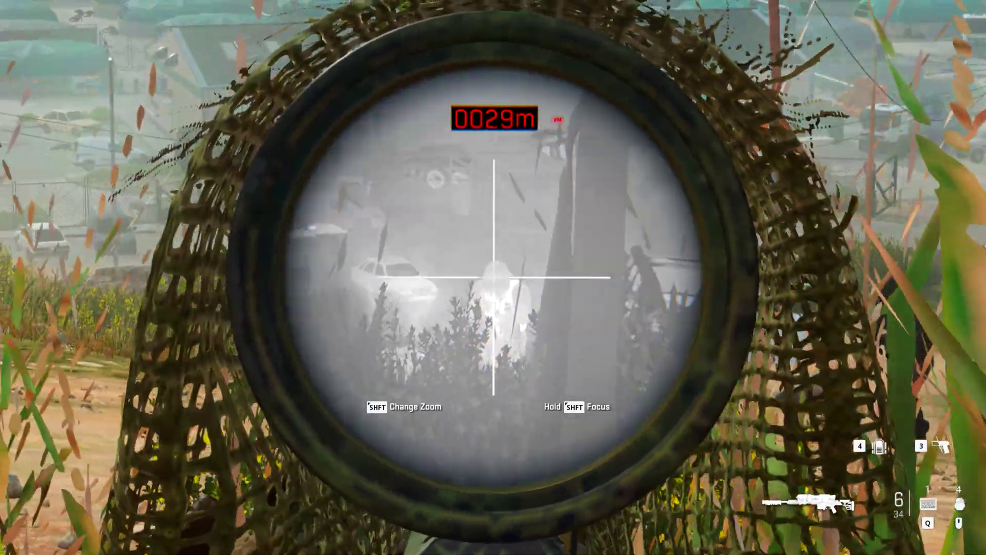
click(493, 278)
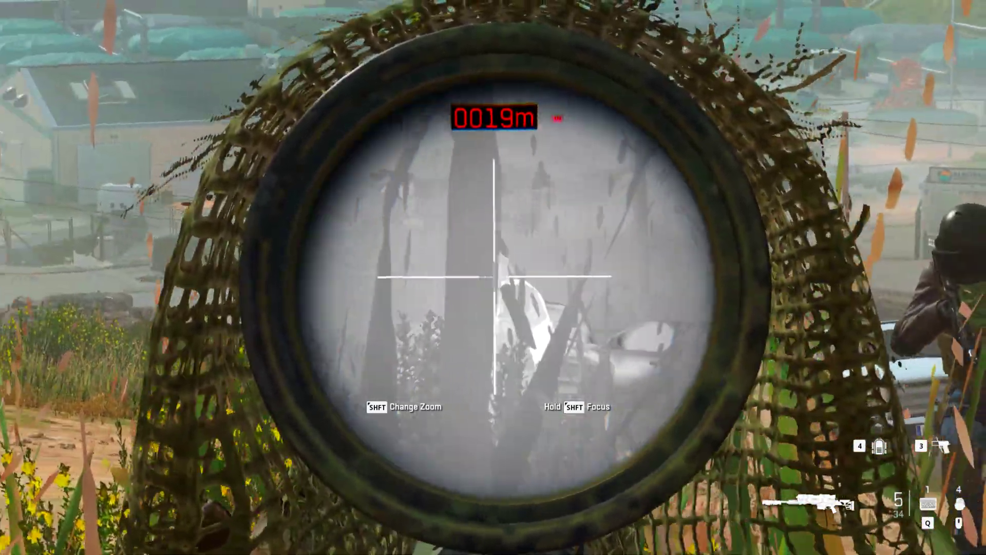
click(493, 277)
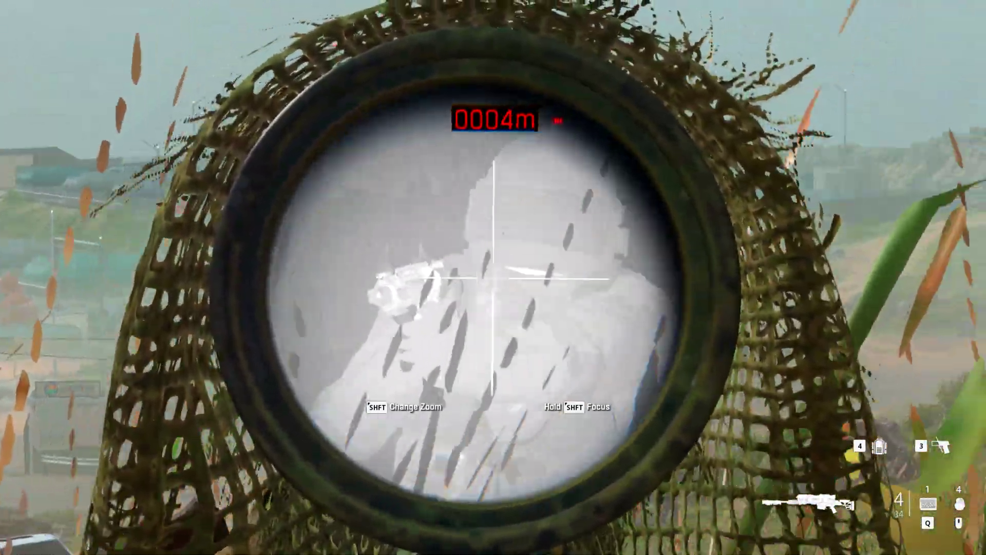
click(493, 277)
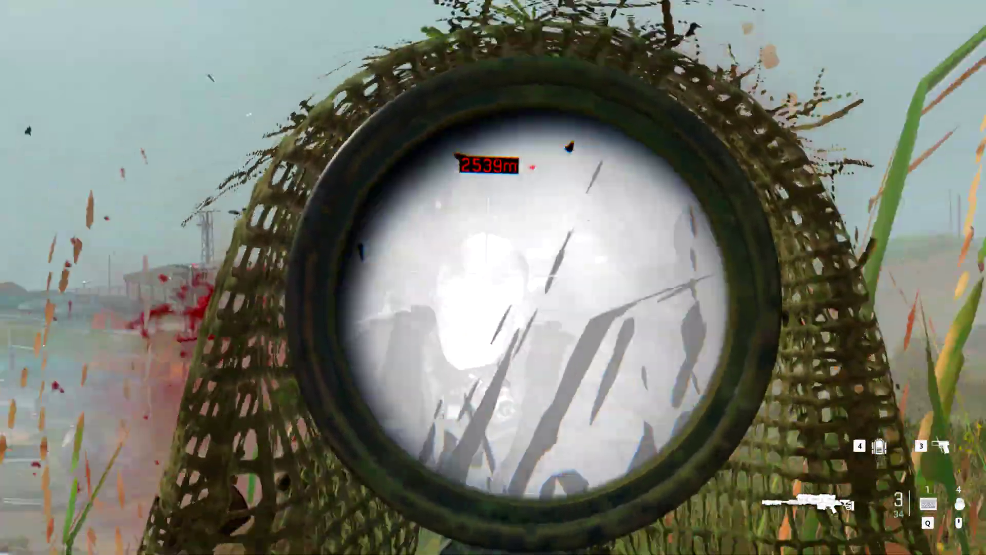
- Swap to the M4 Hybrid Thermal rifle, then back to the Victus XMR sniper
key(1)
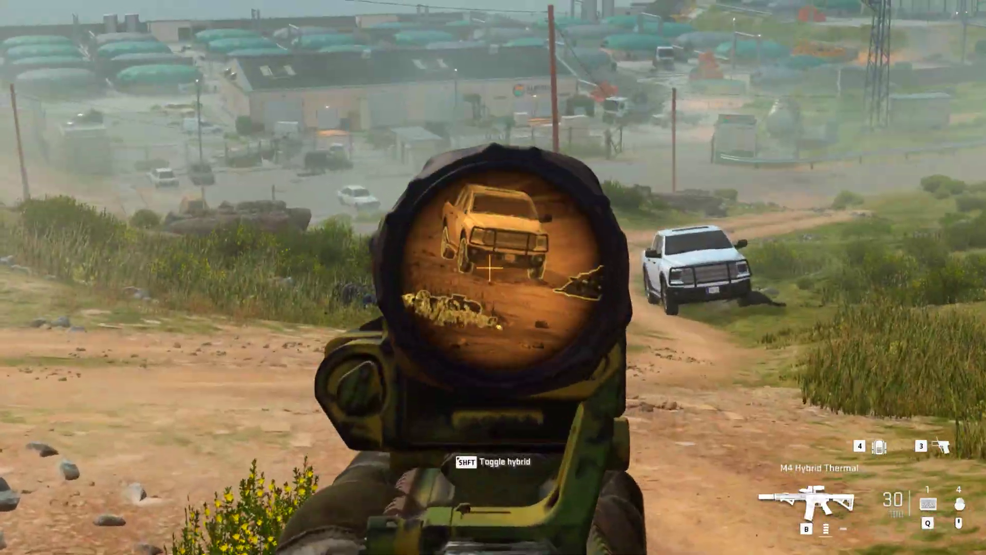
right_click(493, 277)
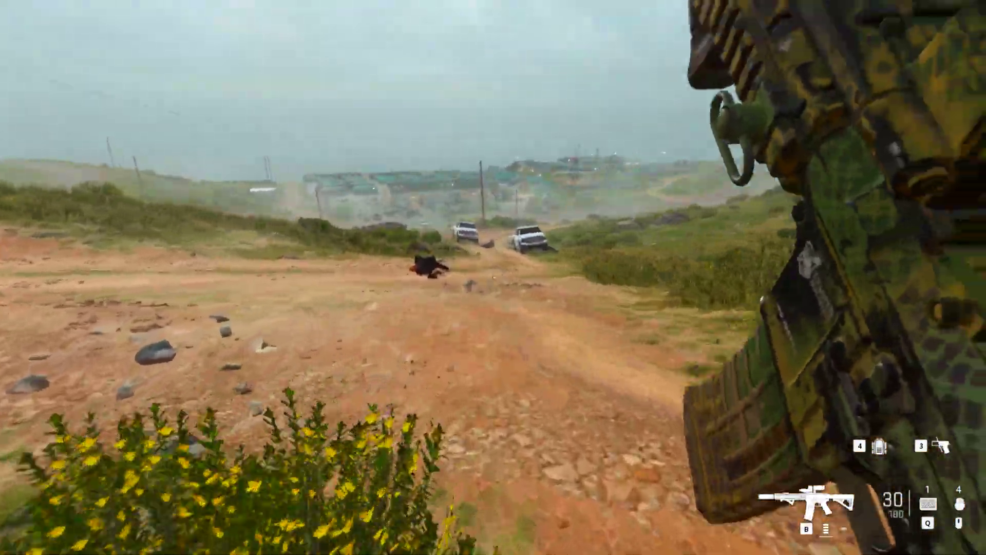
key(2)
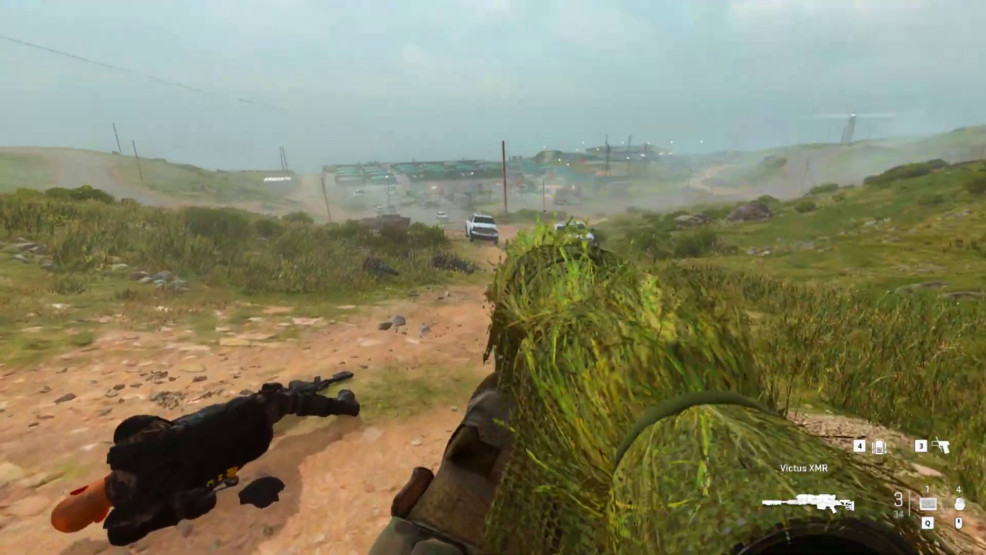
- Reload the sniper, switch to the M4, then search 'system restore' to reach System Protection
key(r)
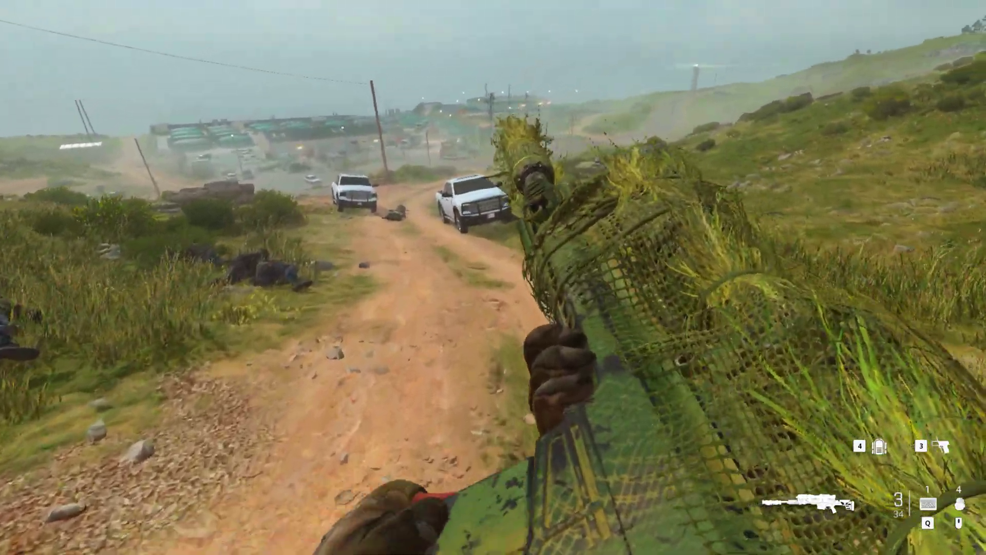
key(1)
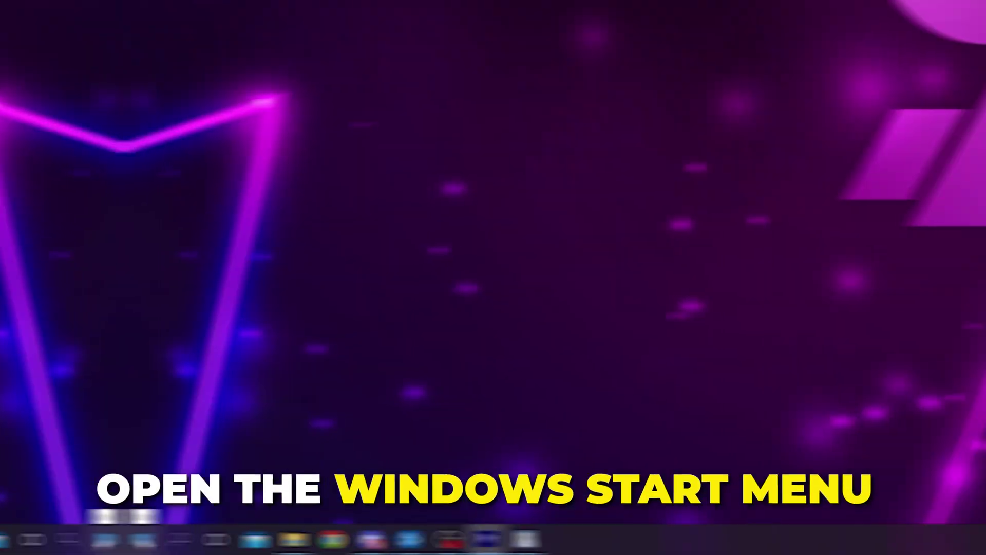
click(18, 538)
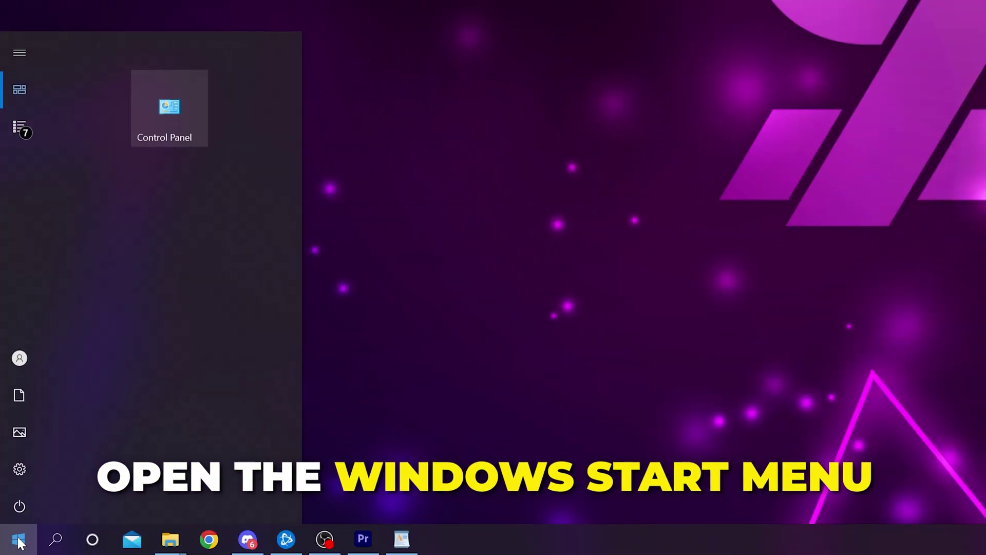
text(system restore)
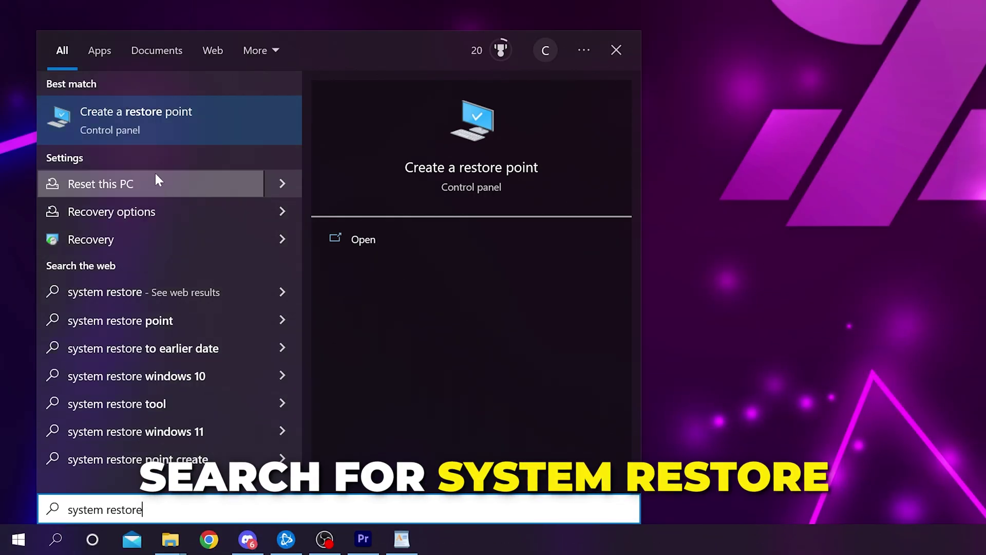
click(107, 127)
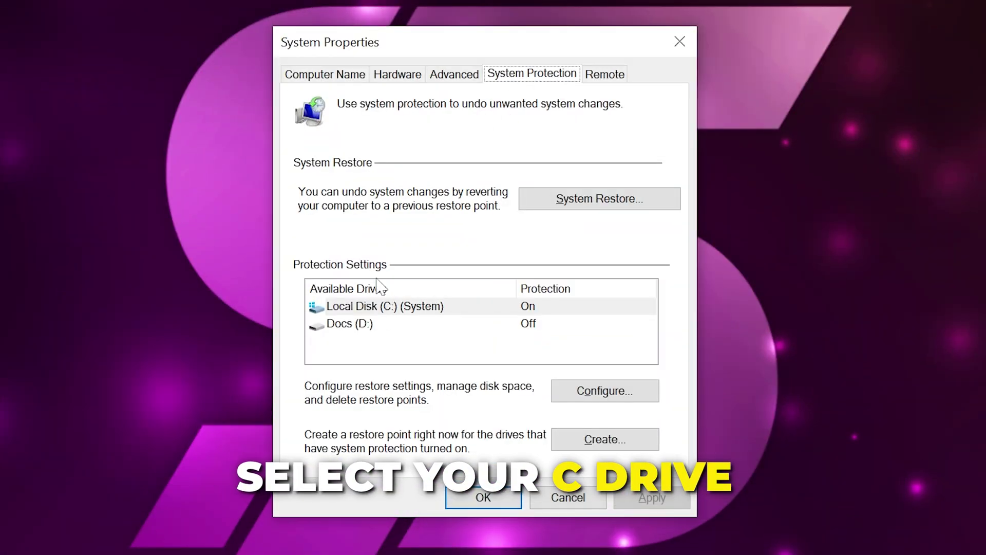
- Configure protection for Local Disk (C:) and create a restore point named 'Restore Point'
click(346, 308)
click(592, 398)
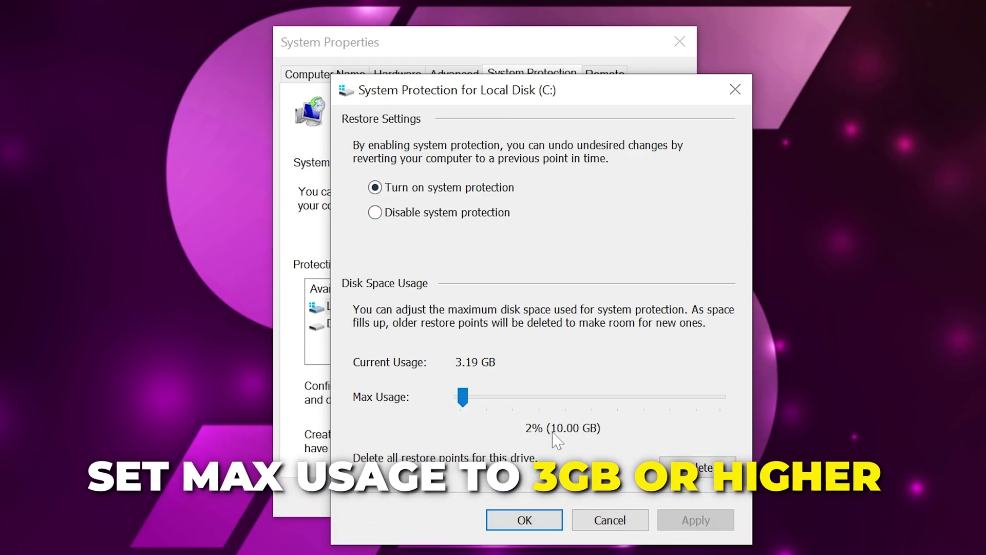
click(534, 524)
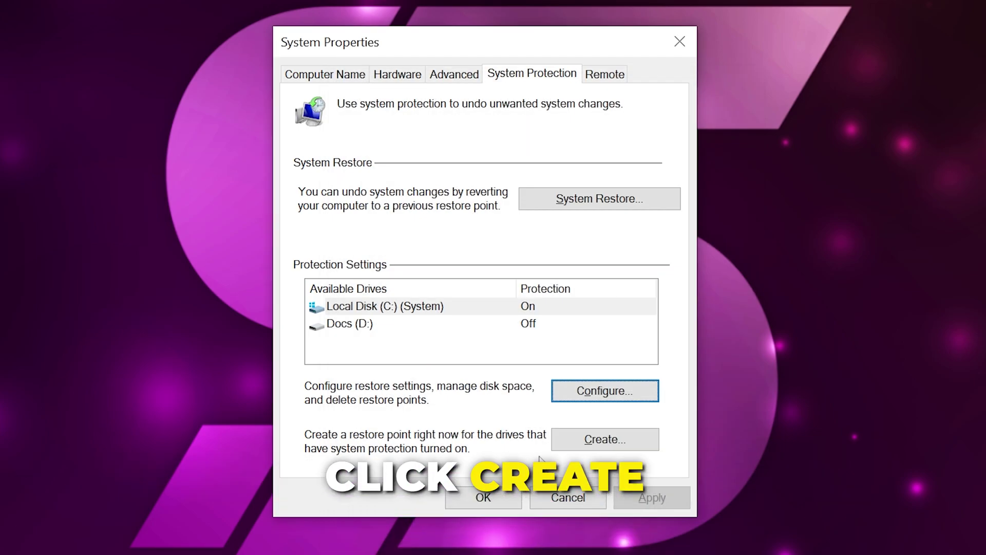
click(586, 440)
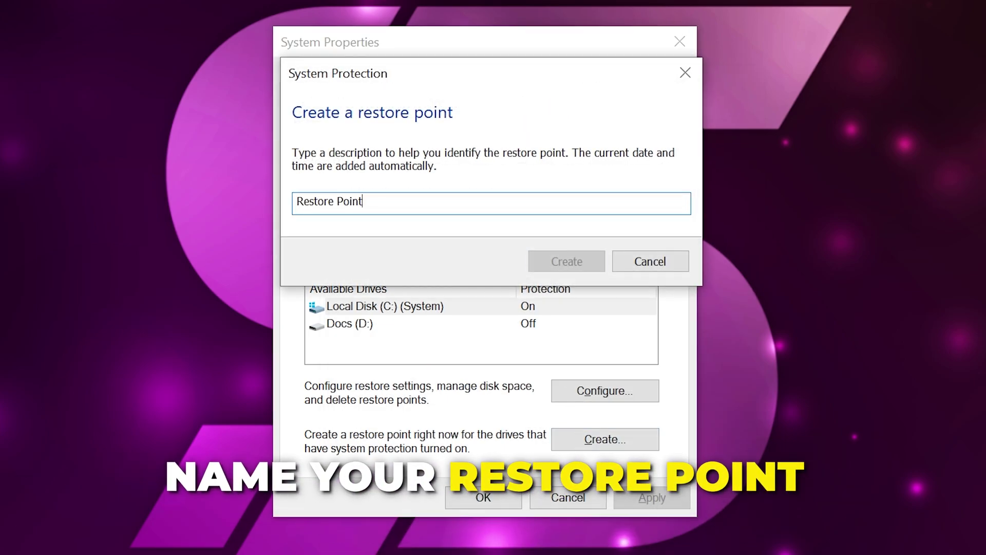
click(570, 262)
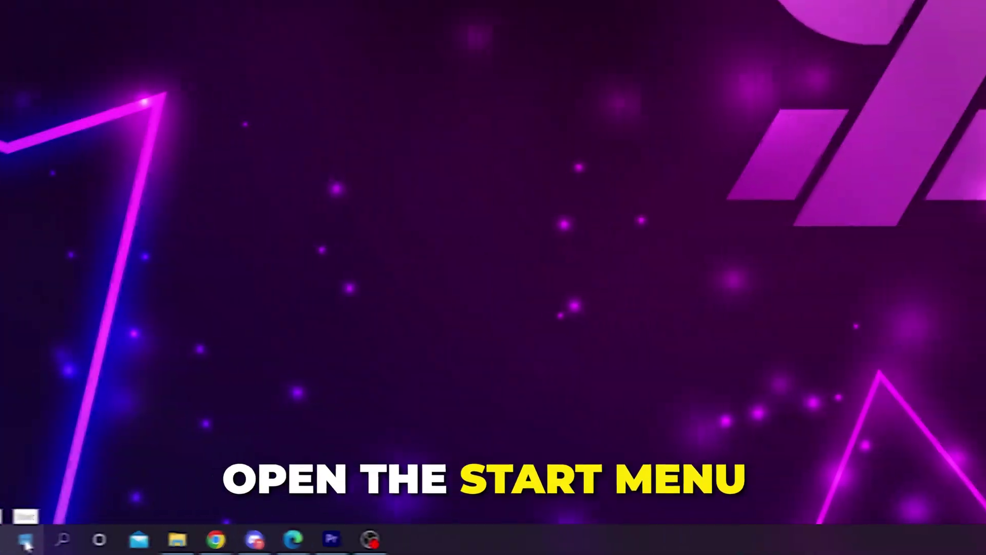
- Search 'power plan' and select the High performance plan
click(25, 534)
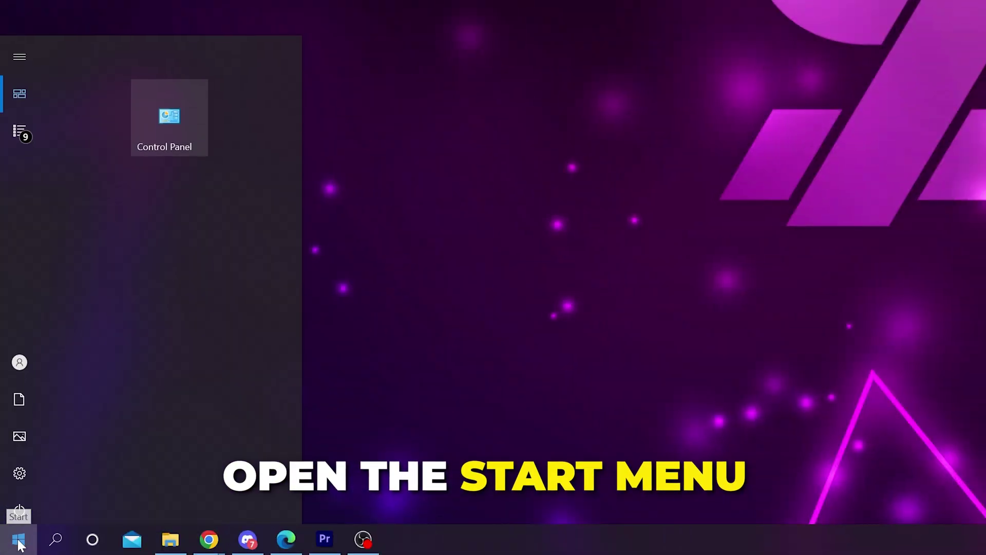
text(power plan)
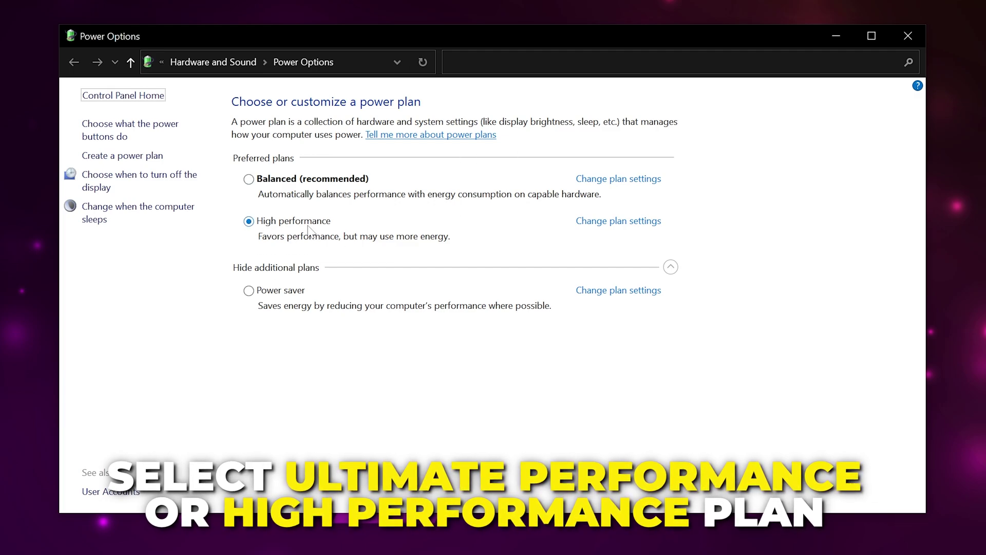
click(271, 268)
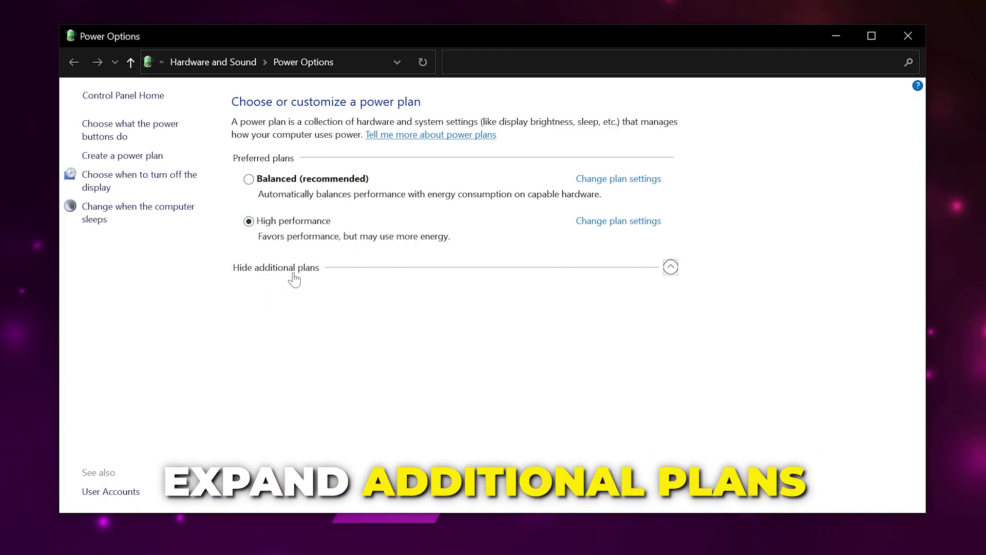
click(603, 226)
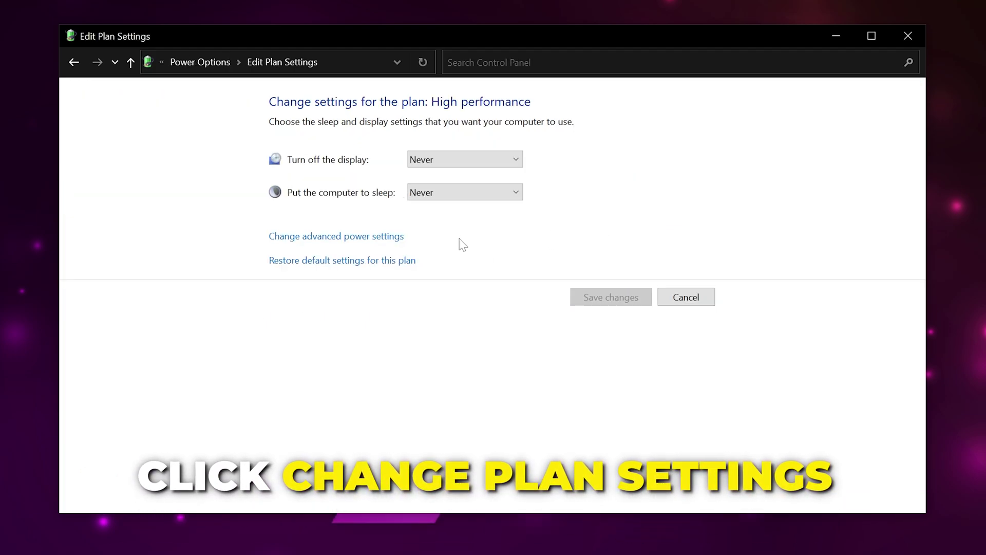
- Set minimum processor state to 10% and maximum to 100%, then apply
click(306, 238)
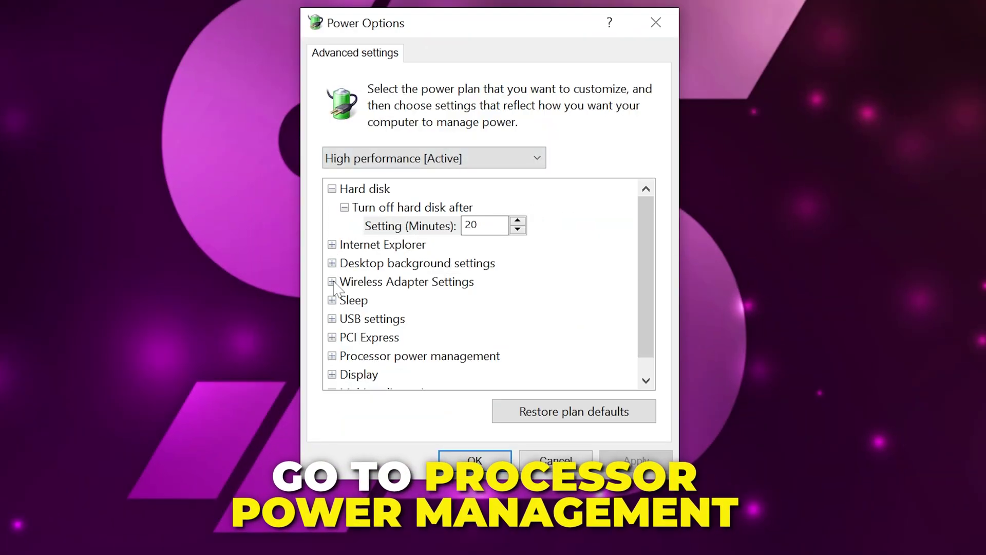
click(332, 356)
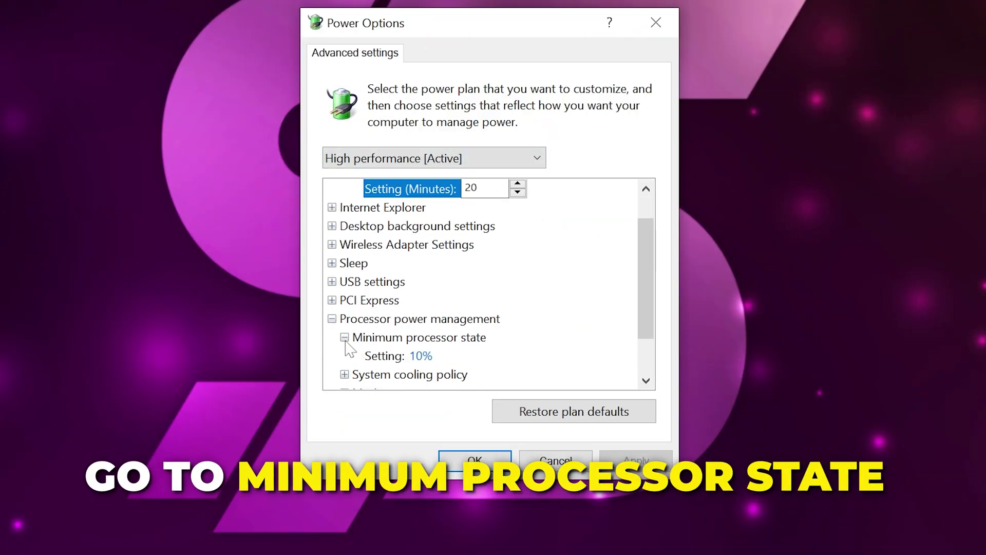
scroll(345, 343, down, 1)
click(421, 300)
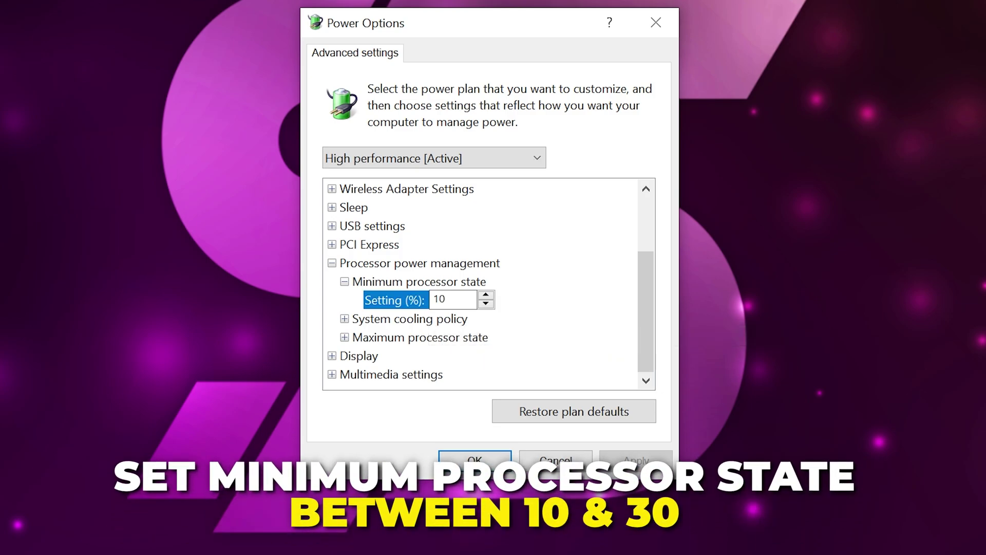
click(345, 337)
scroll(430, 321, down, 1)
click(419, 337)
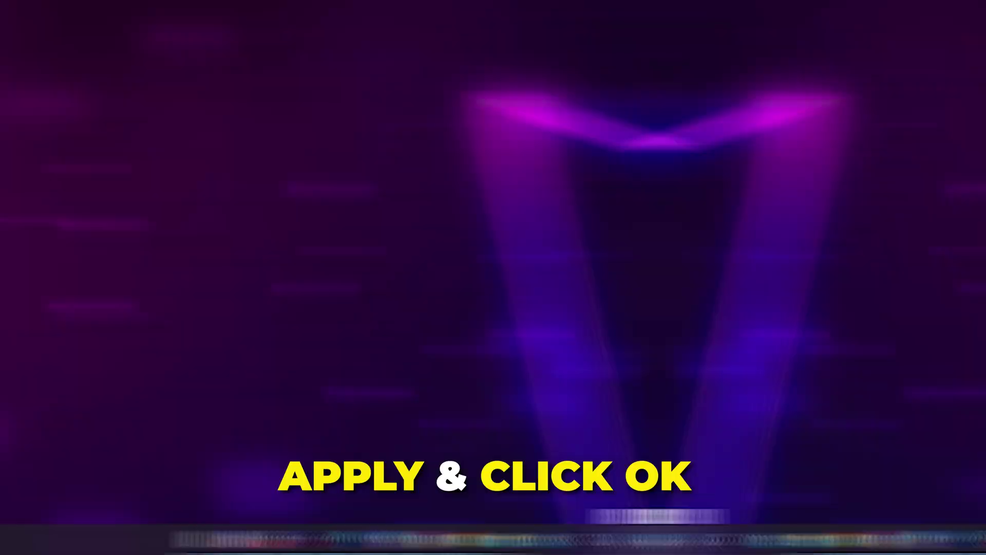
click(18, 537)
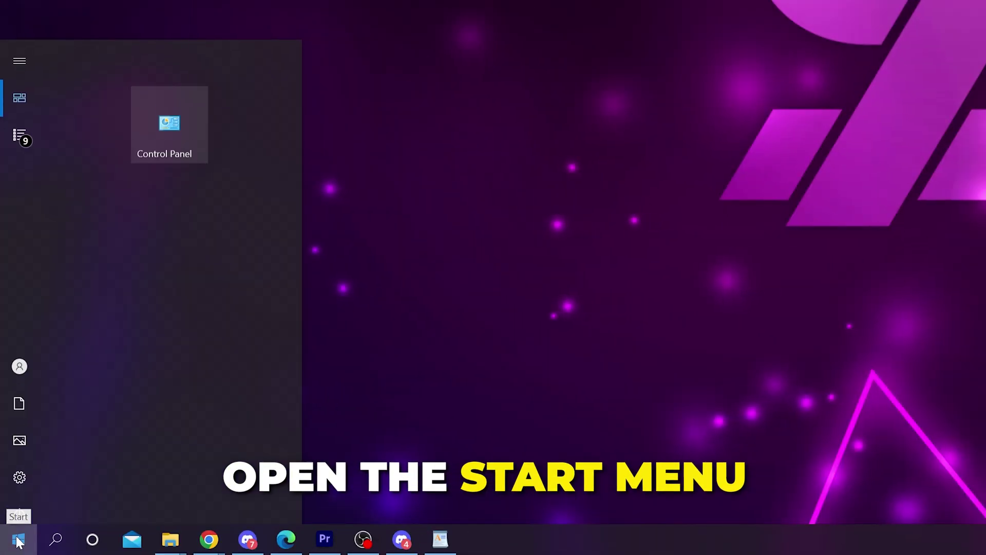
- Turn Game Mode on in Windows Settings, then look at the Xbox Game Bar settings
text(game mode settings)
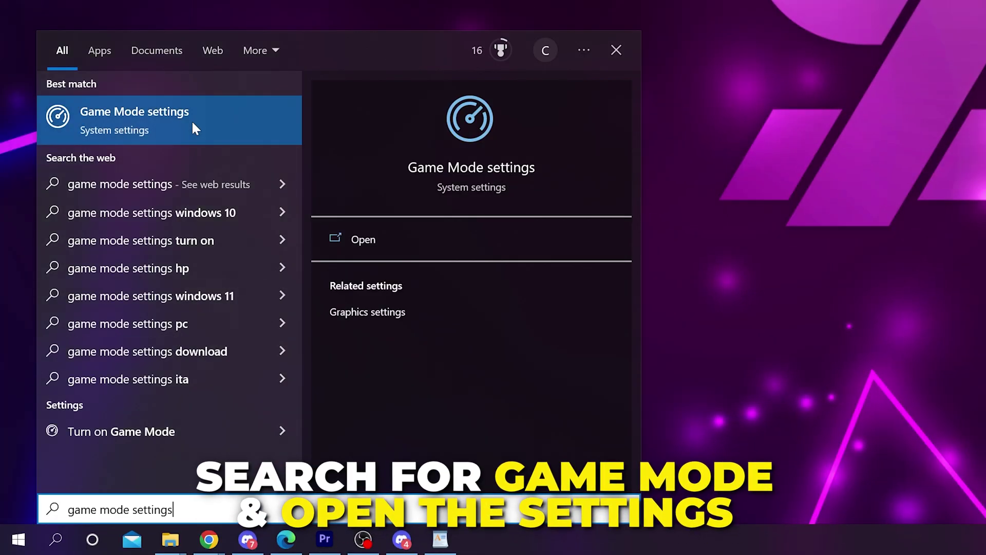
click(138, 123)
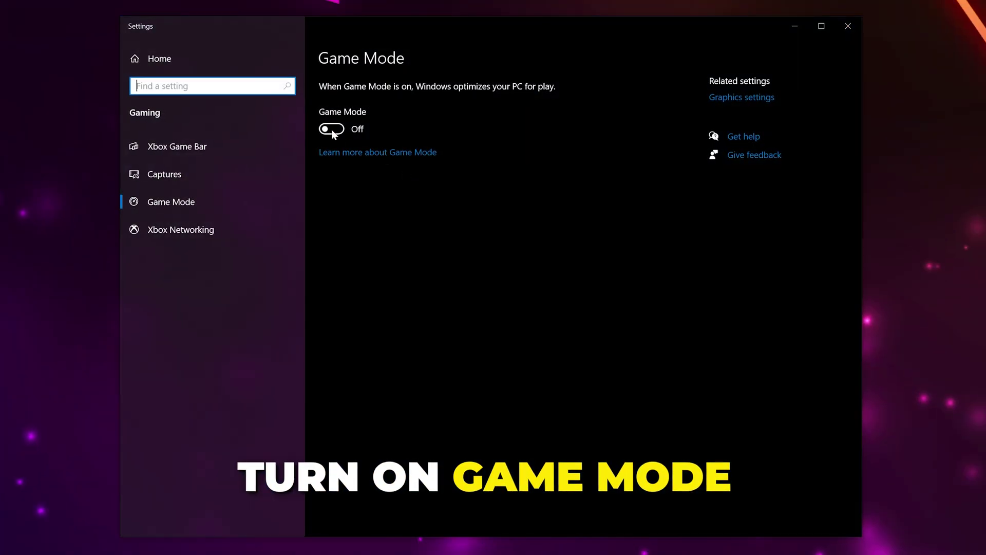
click(332, 129)
click(203, 148)
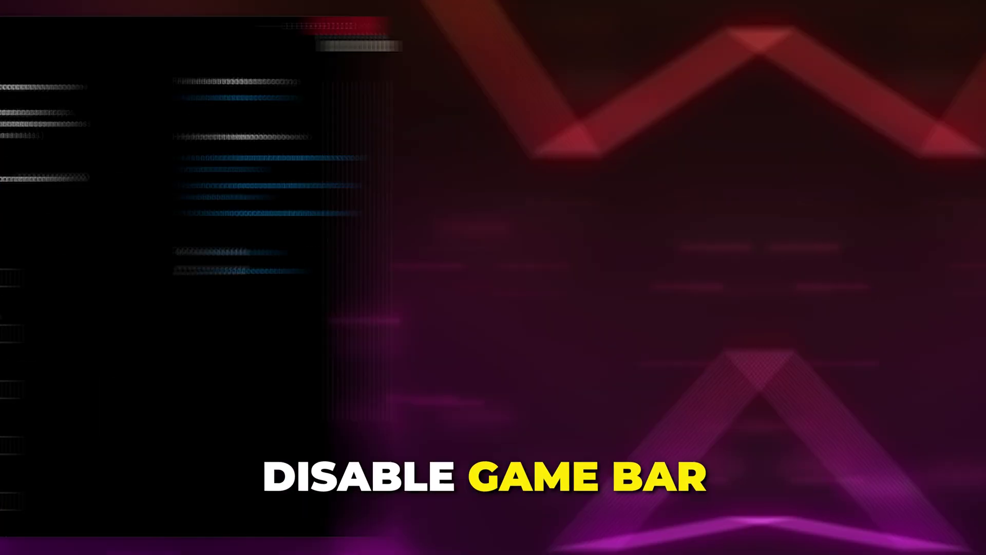
- Find the Startup apps settings page and scroll through the apps that launch at login
click(18, 538)
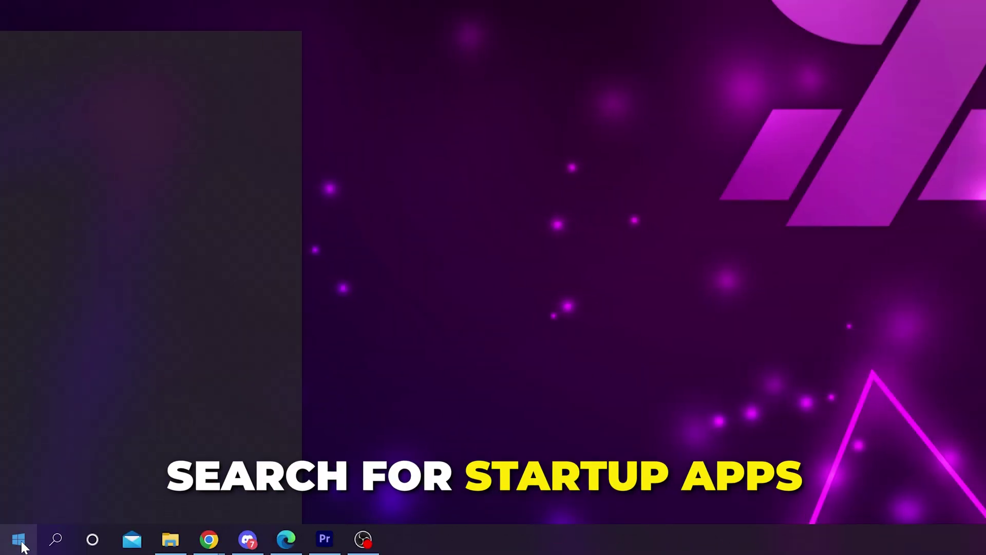
text(startup app)
text(s)
key(Return)
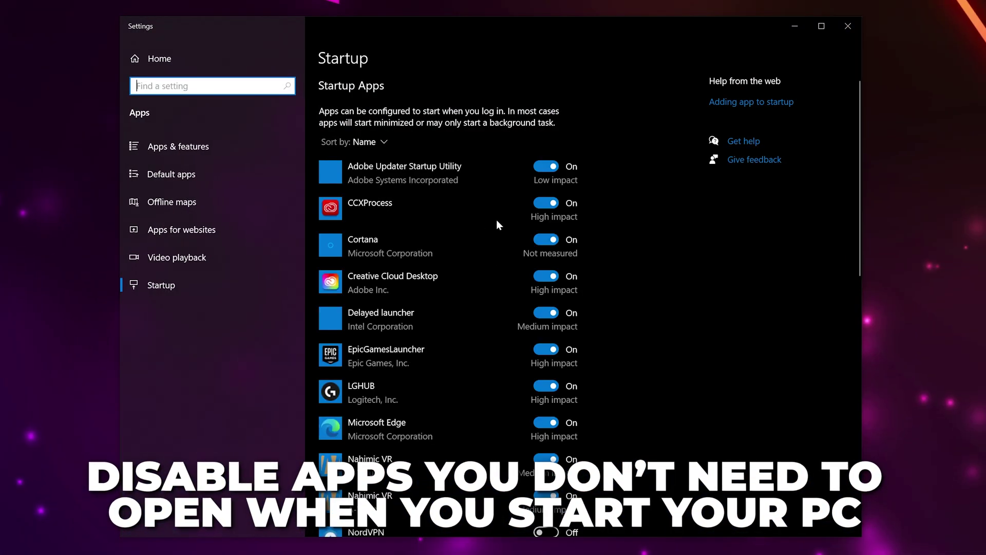
scroll(529, 304, down, 5)
scroll(541, 317, down, 8)
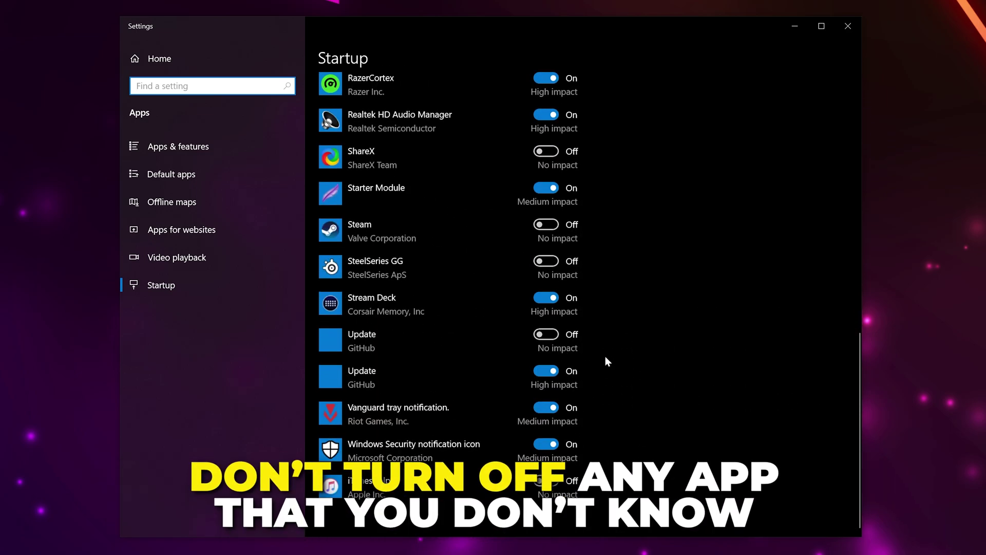
scroll(641, 324, up, 13)
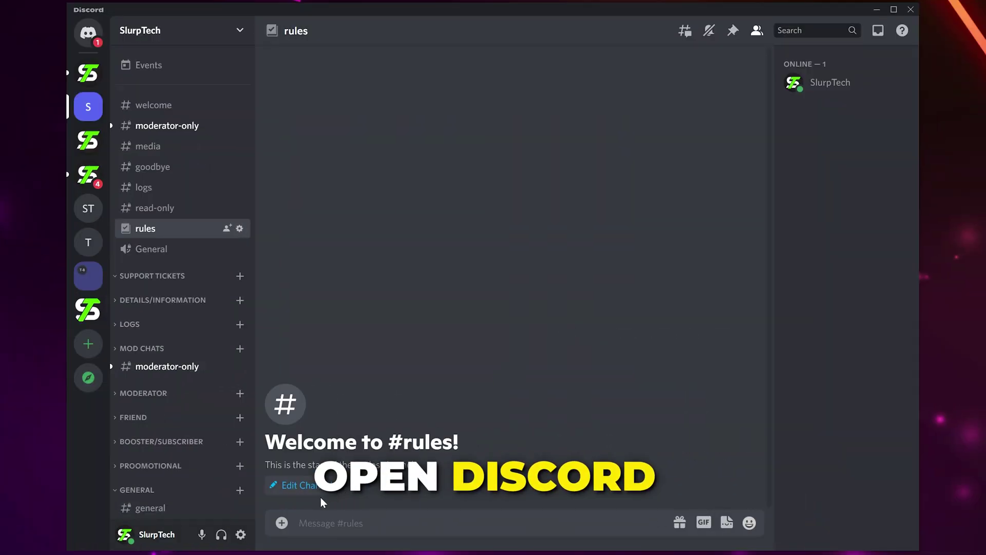
- Go to Discord's Advanced user settings and click the Hardware Acceleration toggle
click(241, 535)
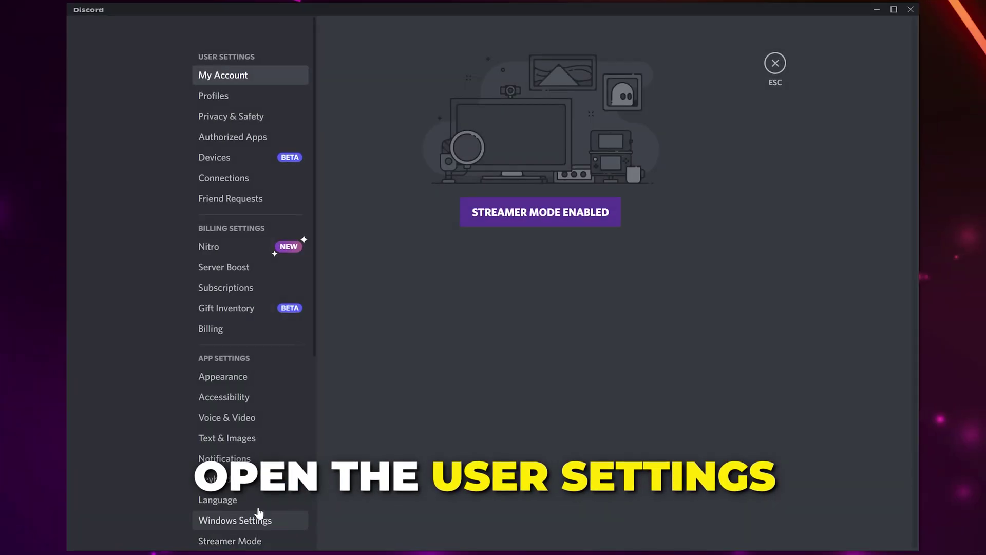
scroll(254, 464, down, 4)
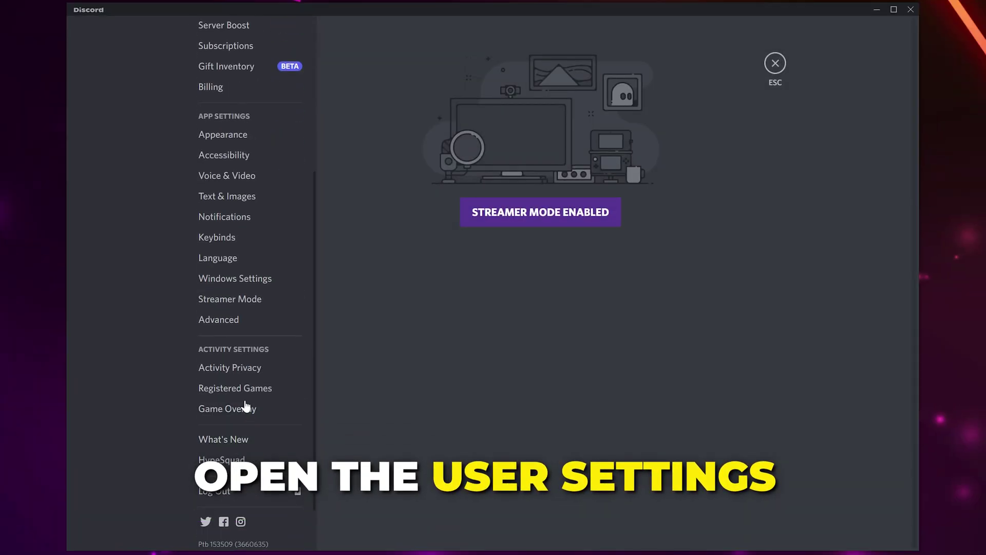
click(229, 321)
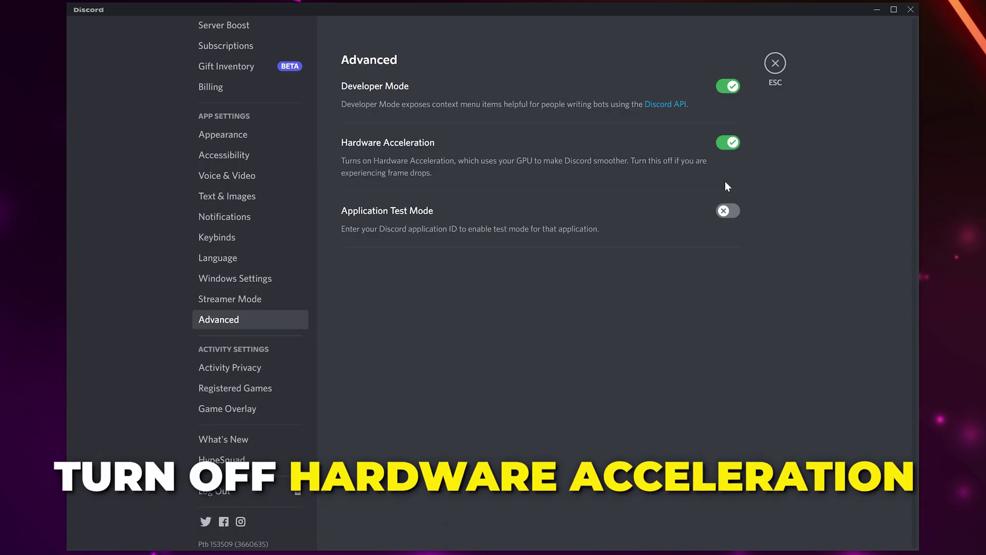
click(729, 143)
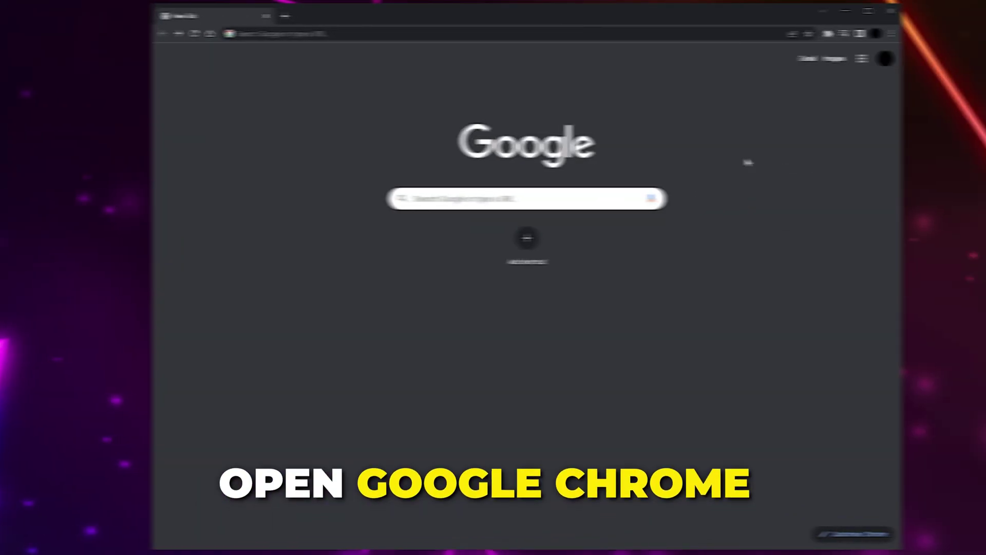
- Open Chrome's Settings from the three-dot menu and go to the System section
click(856, 34)
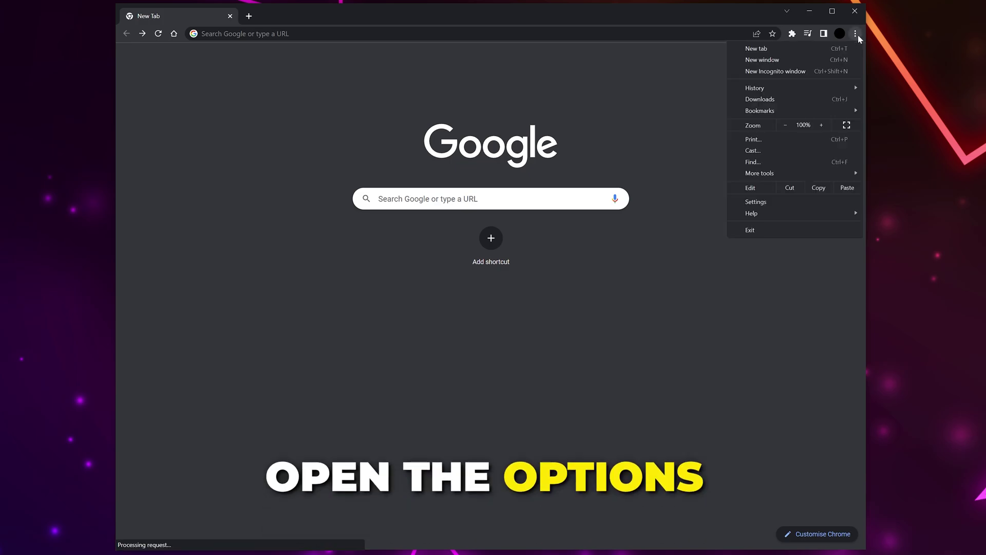
click(755, 202)
click(159, 291)
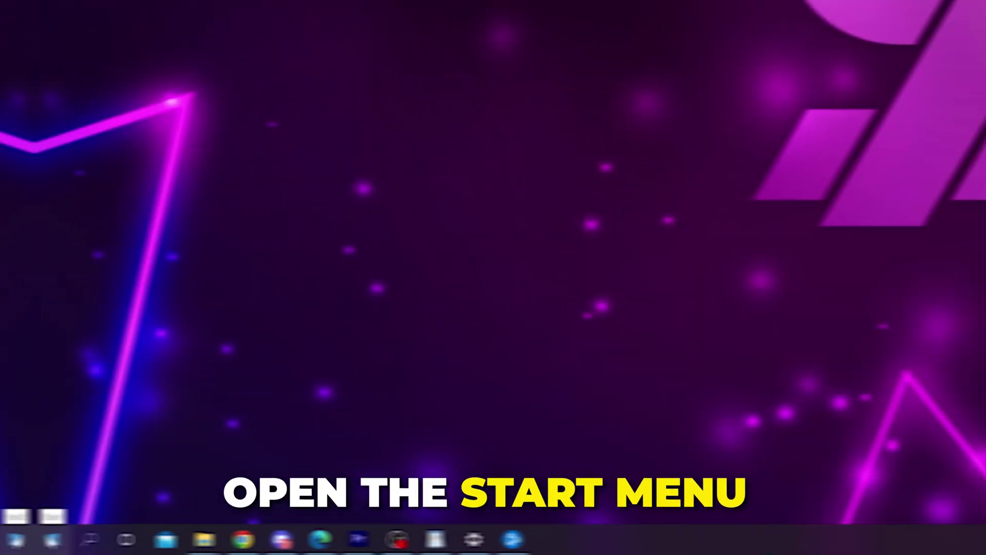
- Open Windows Graphics settings and confirm hardware-accelerated GPU scheduling is On
click(17, 539)
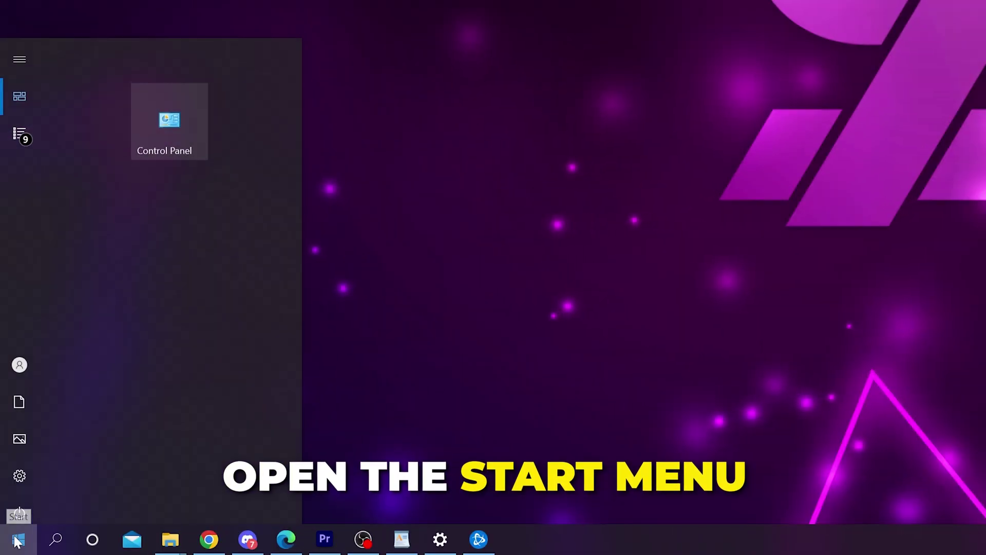
text(graphics settings)
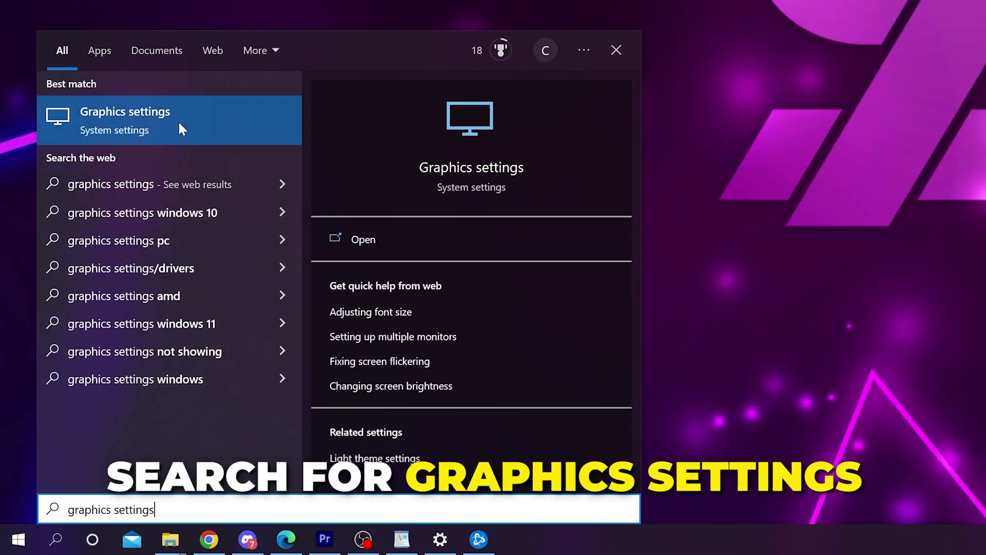
click(183, 126)
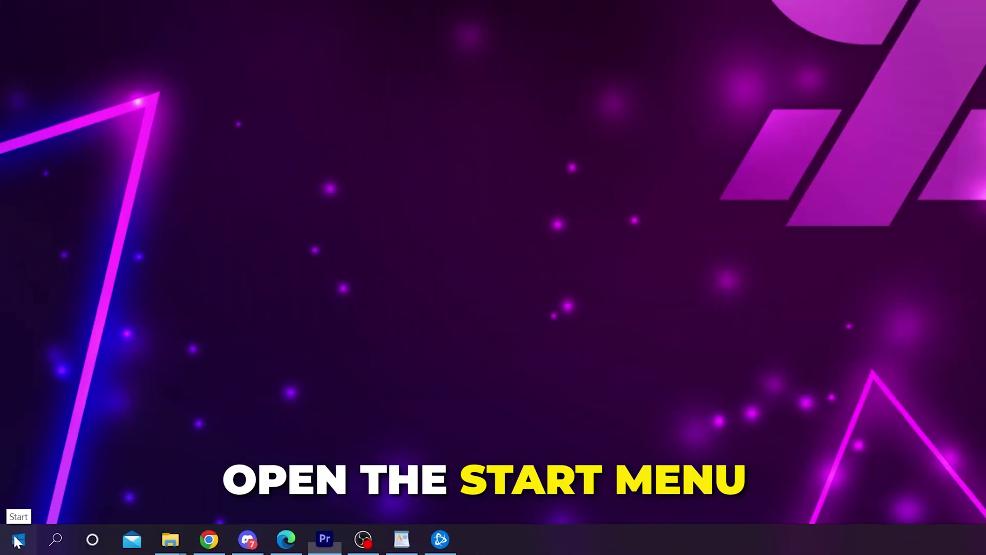
click(18, 538)
- In Device Manager, search automatically for GTX 1080 Ti drivers, confirming the best driver is installed
text(device manager)
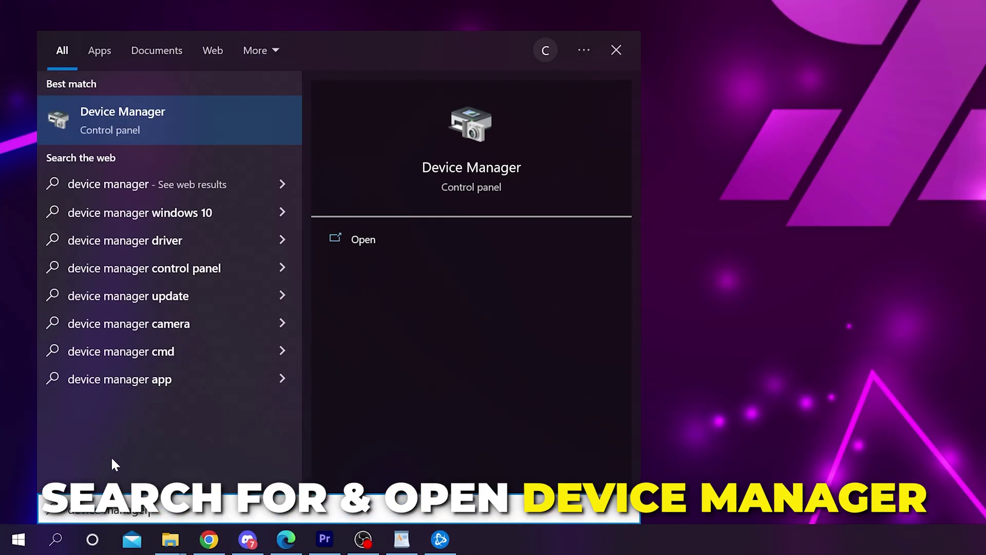
click(119, 121)
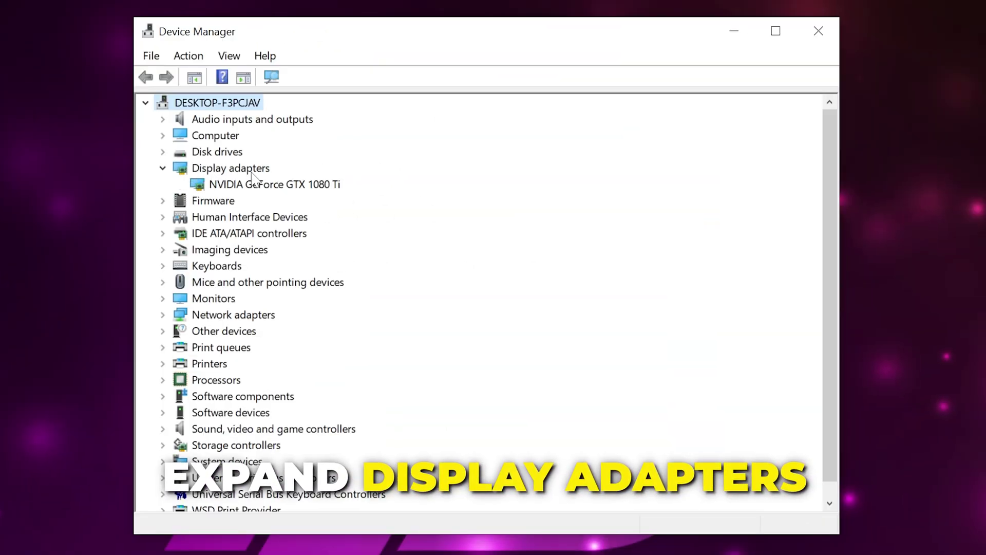
right_click(247, 185)
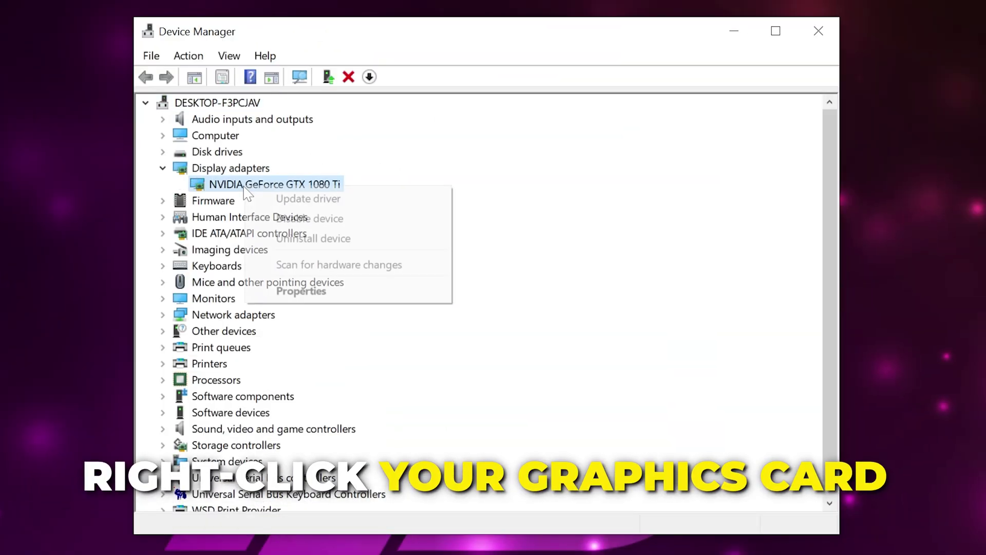
click(323, 206)
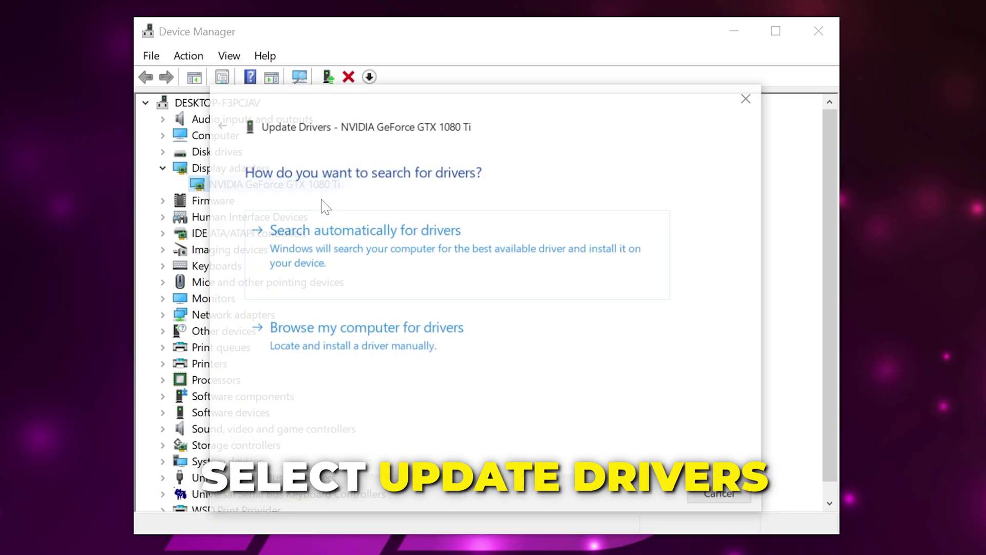
click(458, 257)
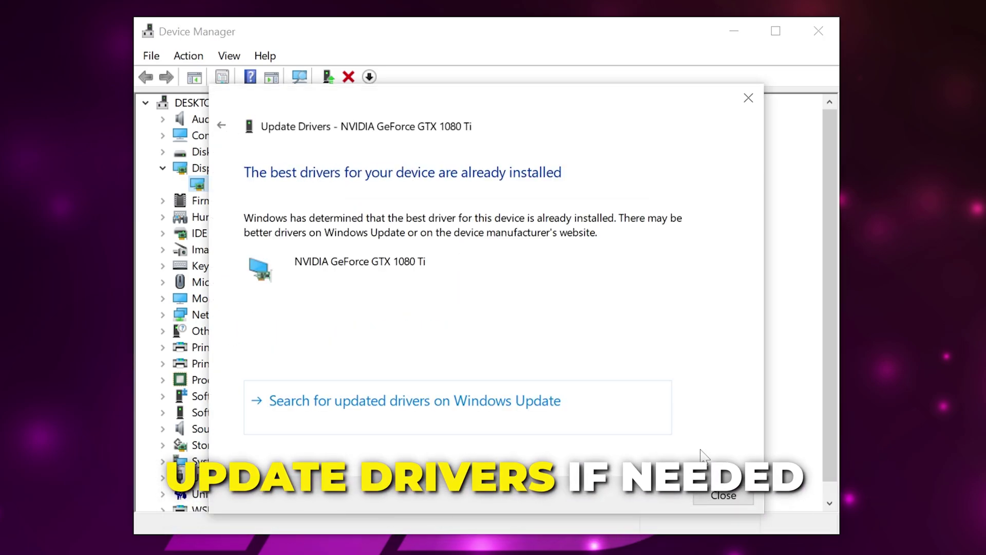
click(715, 500)
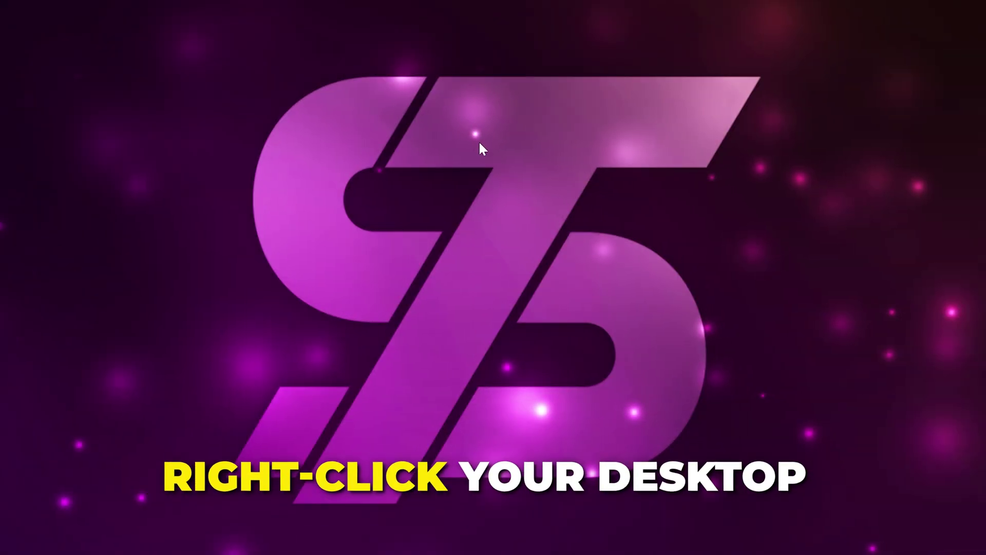
- Select display 2 (ROG PG278Q) in Display settings and set its refresh rate to 144.003 Hz
right_click(478, 140)
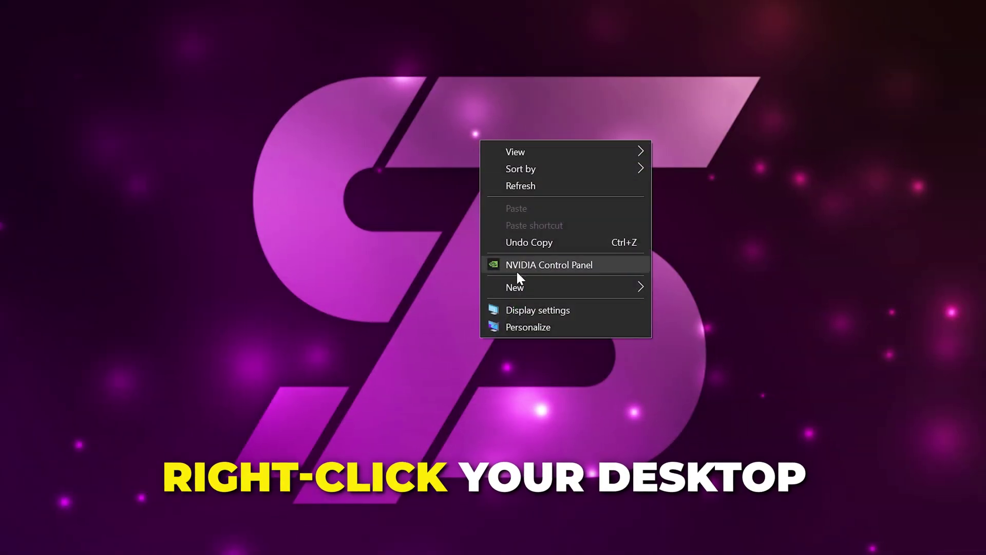
click(519, 310)
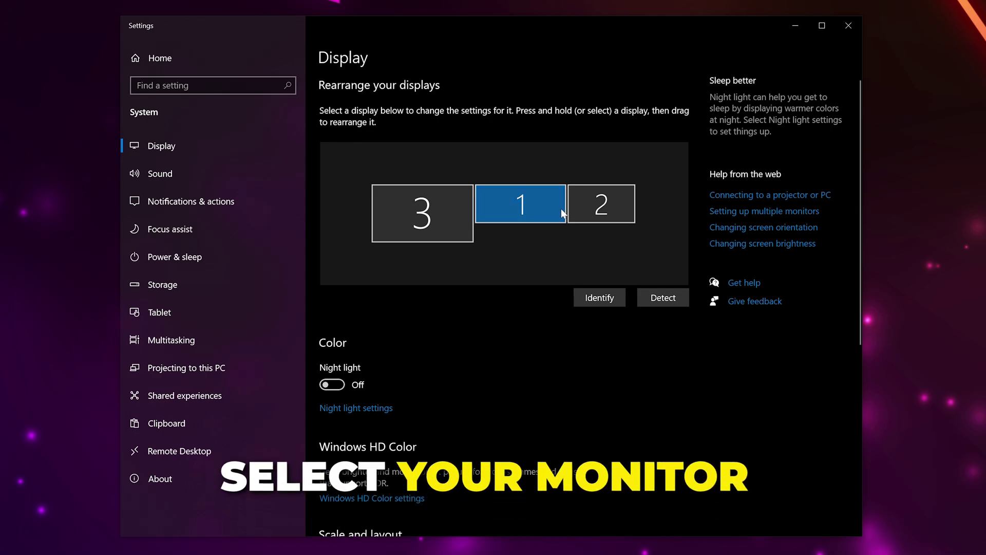
click(594, 212)
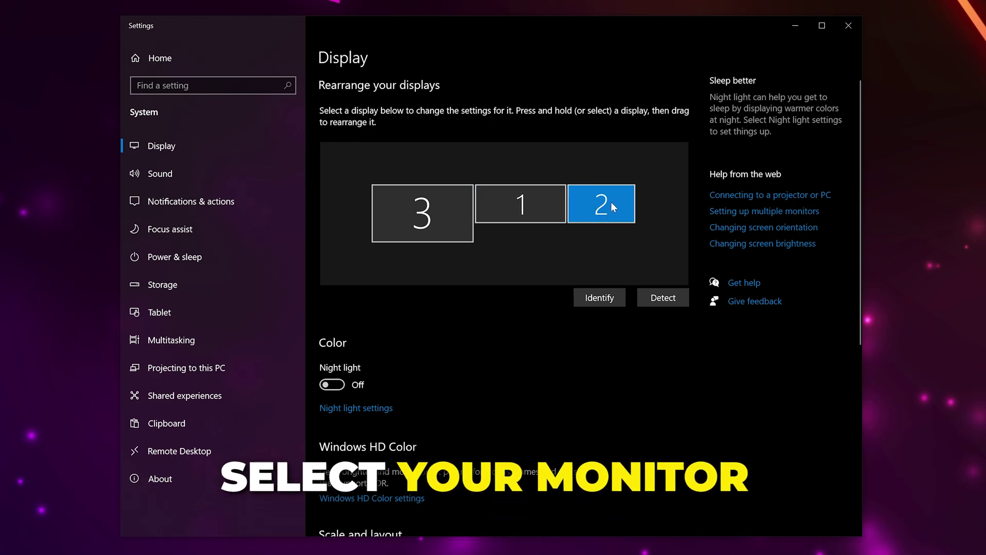
scroll(477, 275, down, 7)
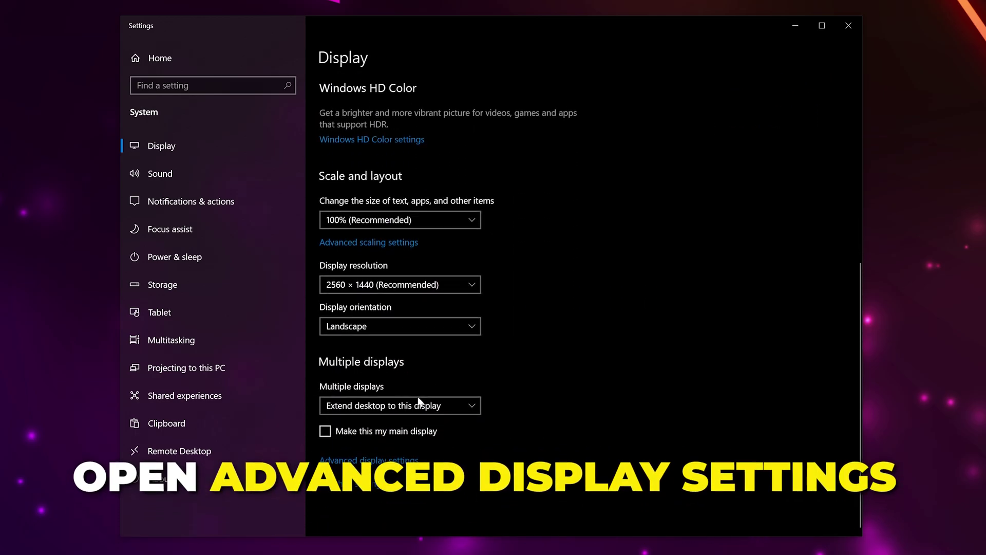
click(375, 460)
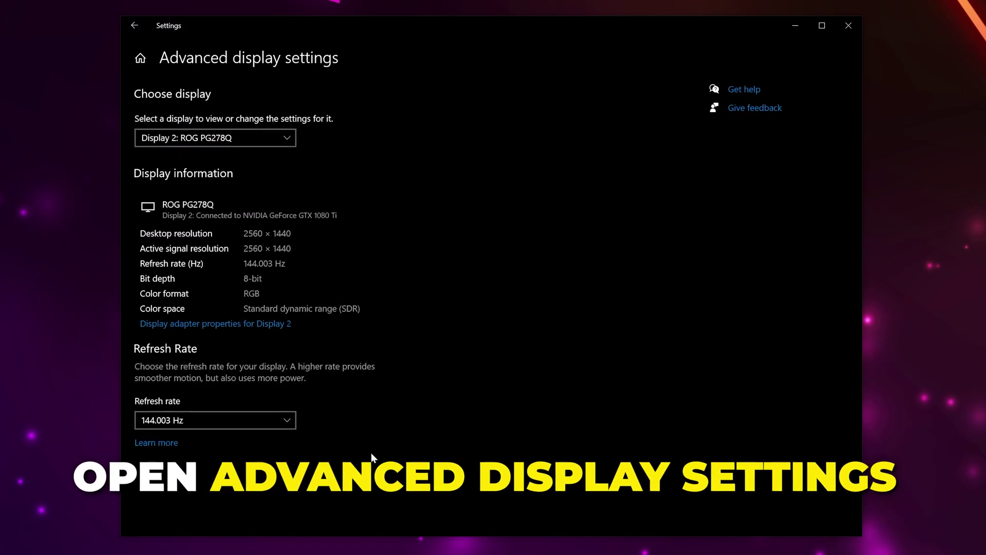
click(266, 422)
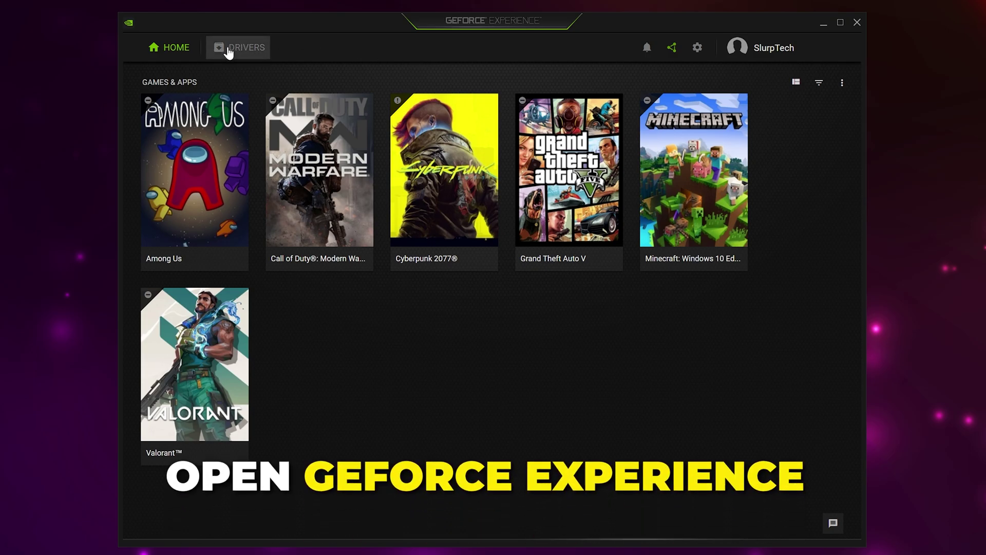
- Open GeForce Experience's Drivers page, showing Game Ready Driver 522.25 already installed
click(246, 51)
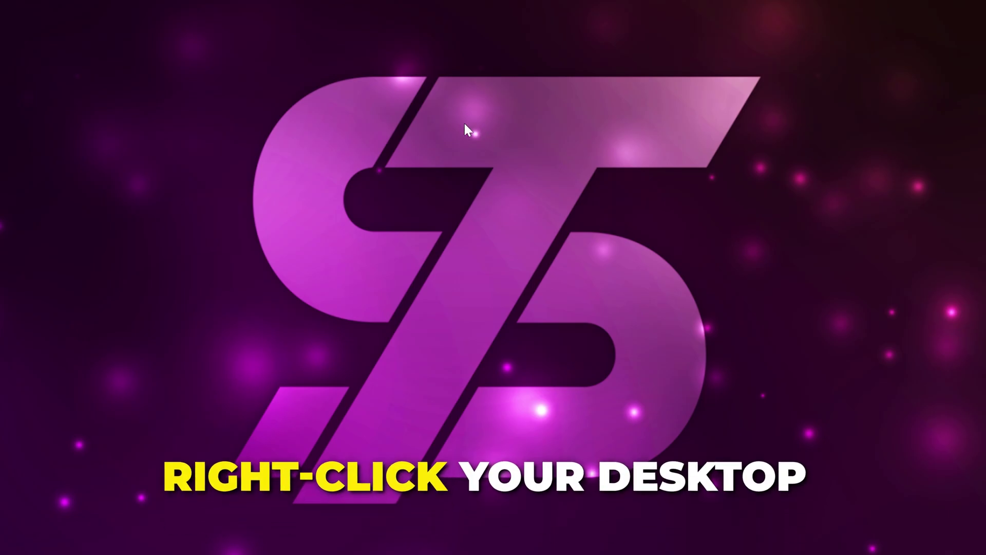
- In NVIDIA Control Panel, use advanced image settings and review 3D, resolution (2560×1440, 144Hz) and G-SYNC pages
right_click(465, 124)
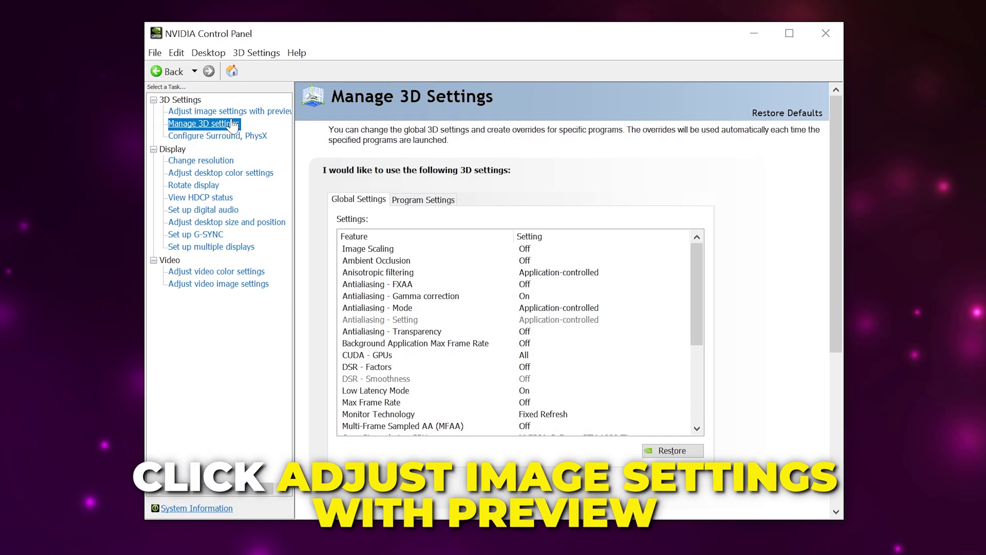
click(228, 111)
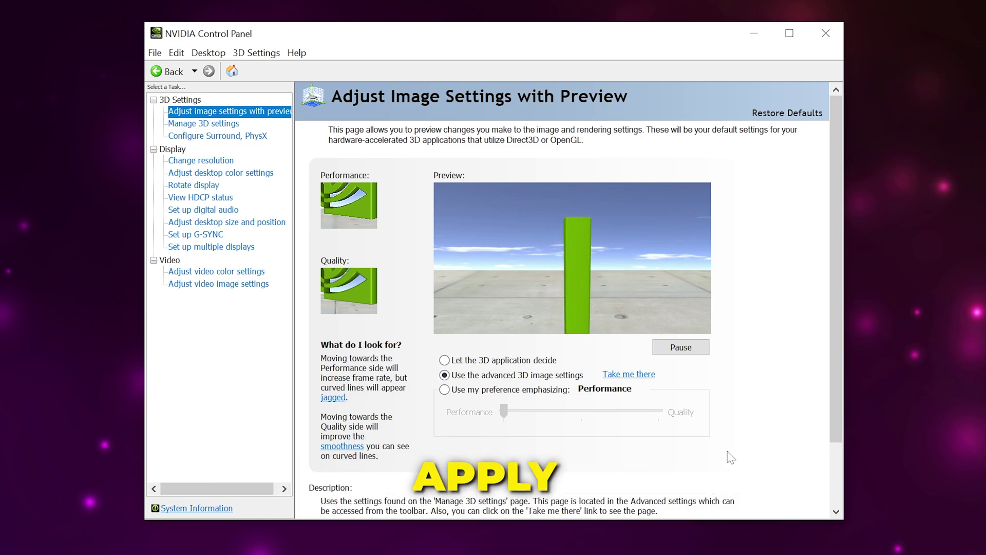
click(223, 126)
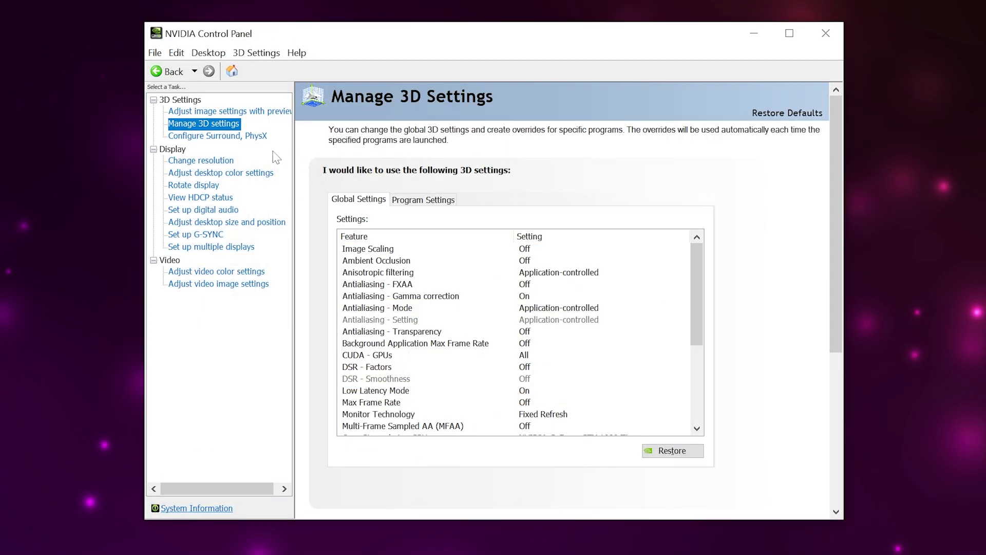
click(201, 161)
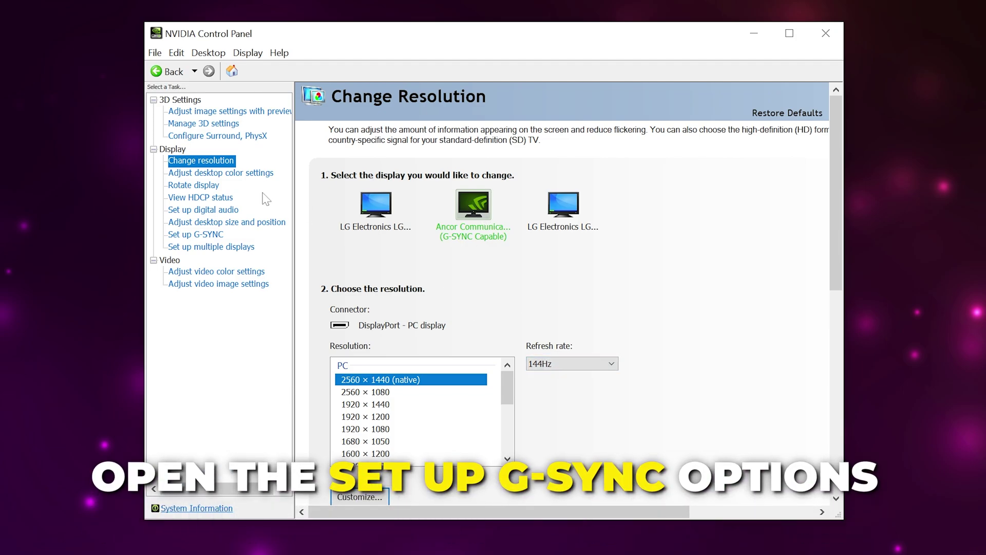
click(203, 235)
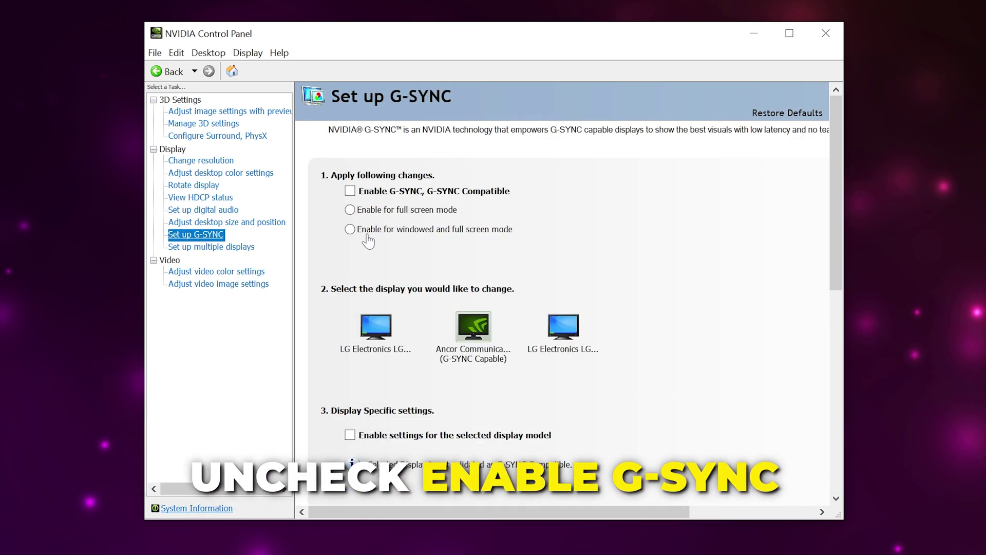